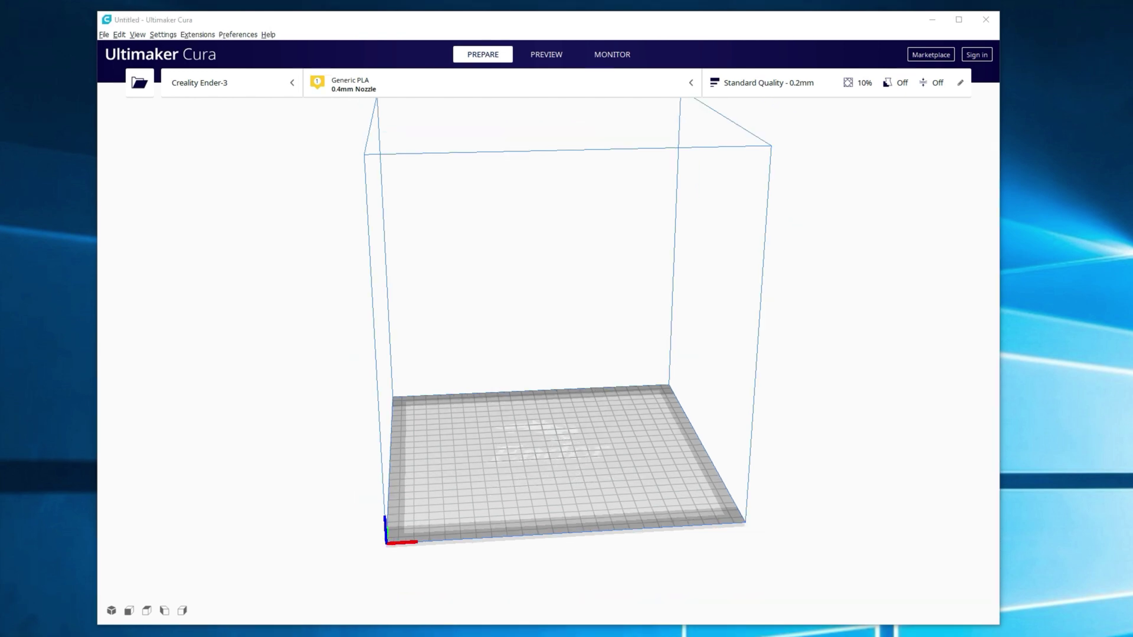
Load the 'Heat tower (190-240) 5mm steps' Thingiverse page in an enlarged Chrome window.
{"action": "left_click_drag", "start_coordinate": [790, 634], "coordinate": [802, 123]}
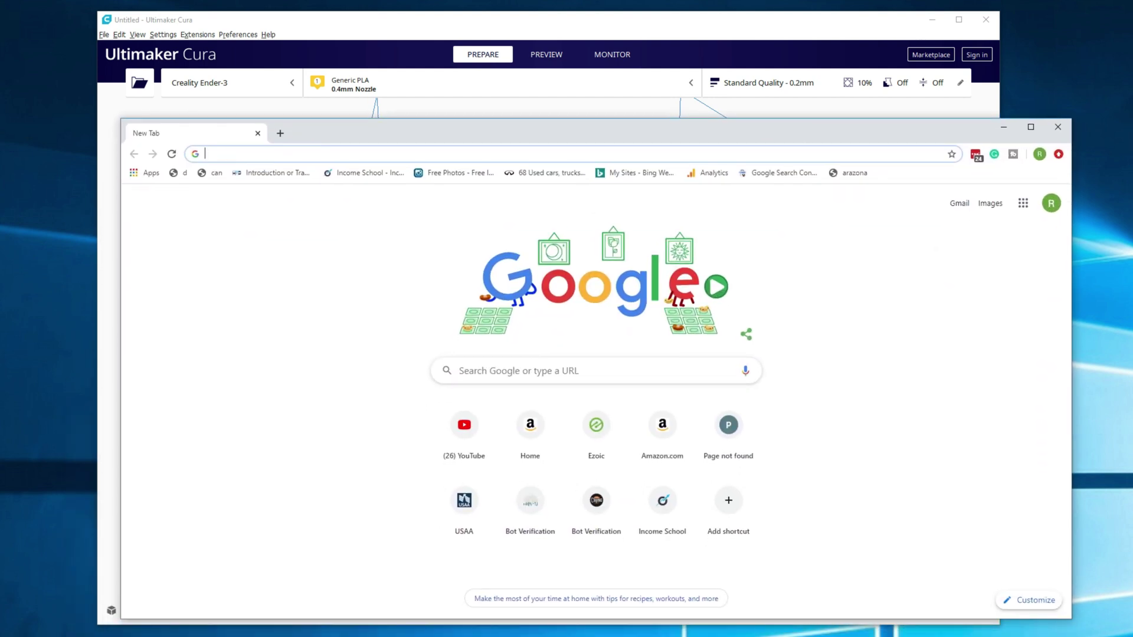
{"action": "type", "text": "https://www.thingiverse.com/thing:2223651/files"}
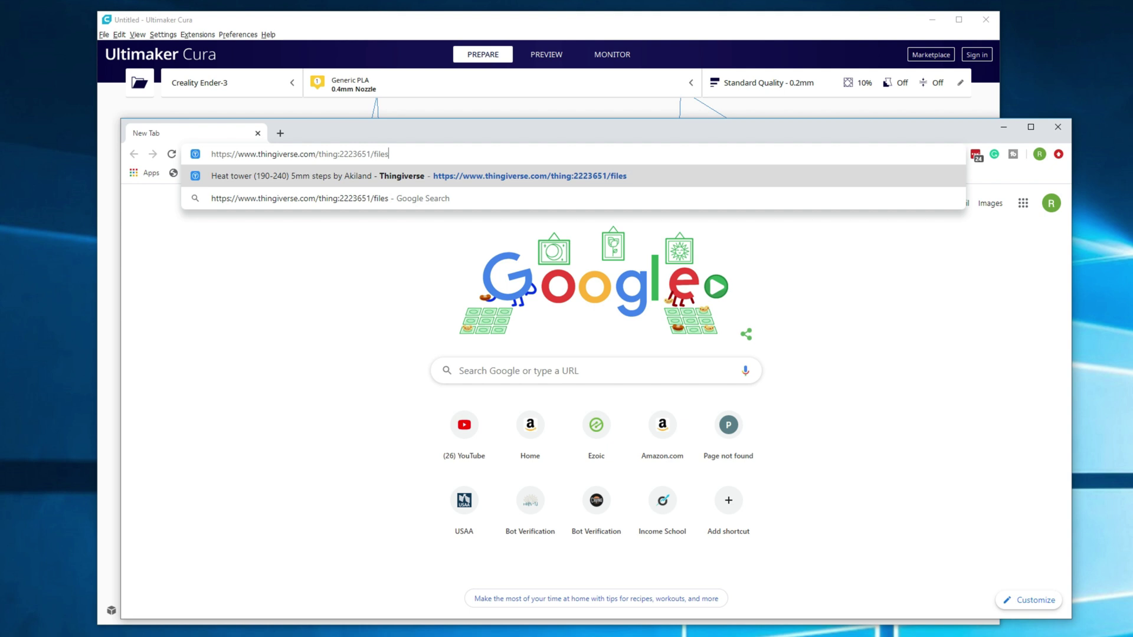
{"action": "key", "text": "Return"}
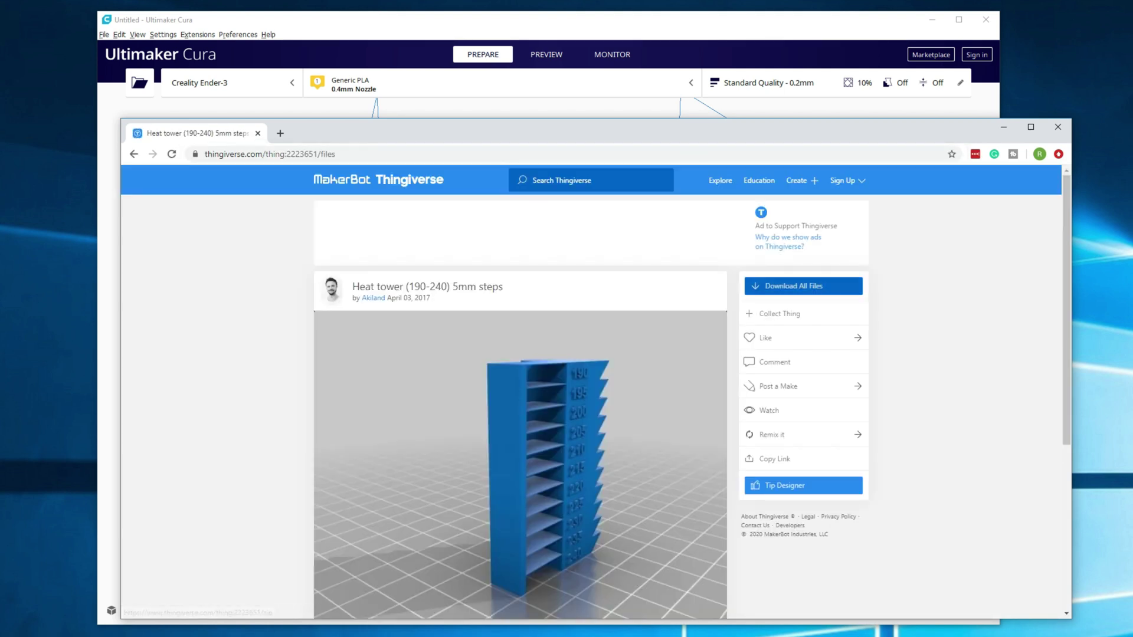
{"action": "left_click_drag", "start_coordinate": [121, 119], "coordinate": [172, 40]}
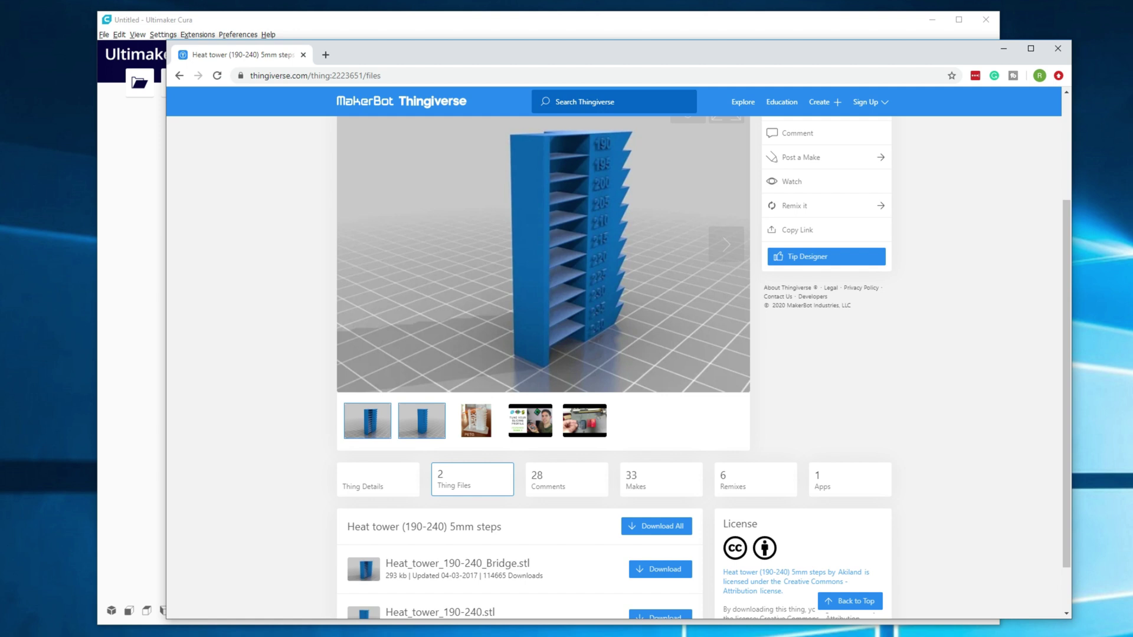
Download Heat_tower_190-240_Bridge.stl from the page's Thing Files.
{"action": "left_click", "coordinate": [421, 421]}
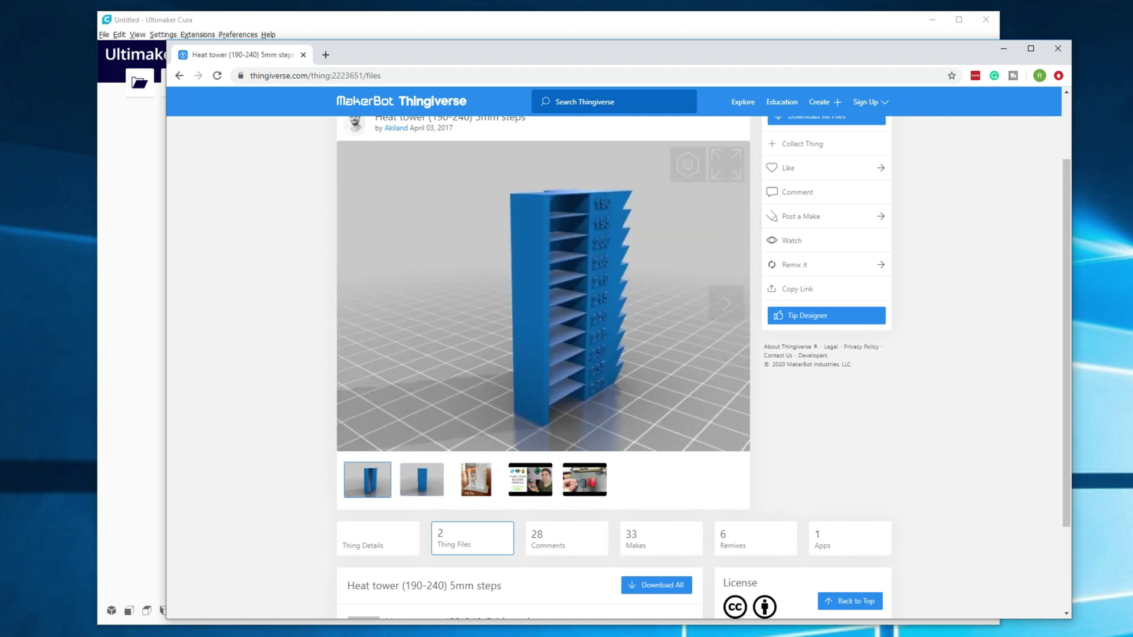
{"action": "scroll", "coordinate": [614, 366], "scroll_direction": "down", "scroll_amount": 2}
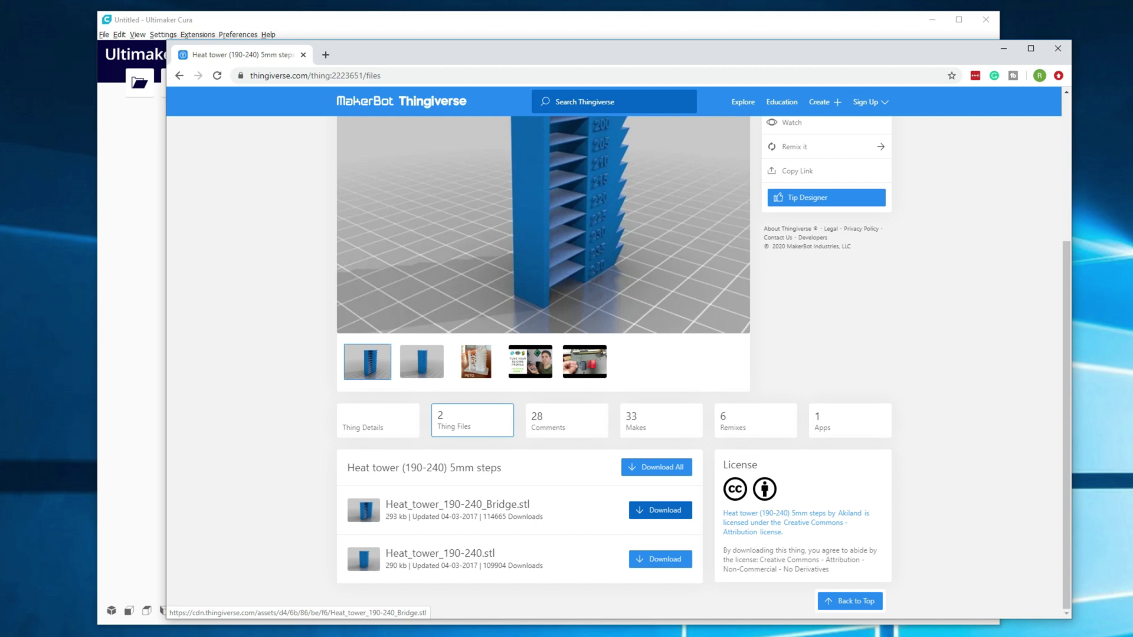
{"action": "left_click", "coordinate": [660, 510]}
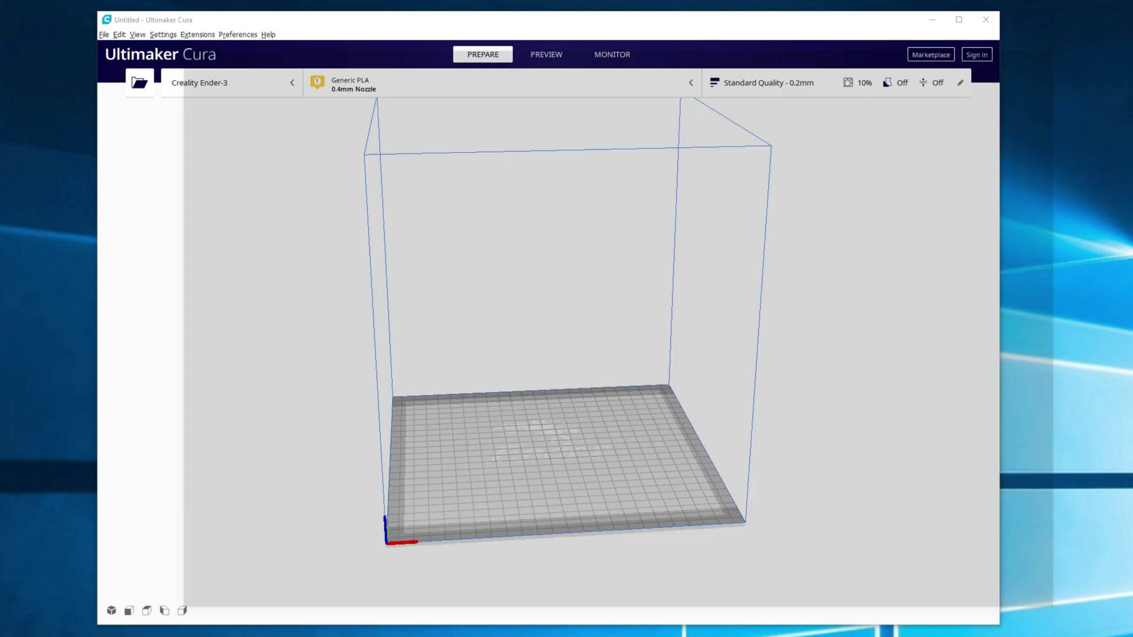
Close Chrome and drop the CE3_Heat_tower_190-240_Bridge STL onto Cura's Ender-3 build plate.
{"action": "left_click", "coordinate": [1058, 48]}
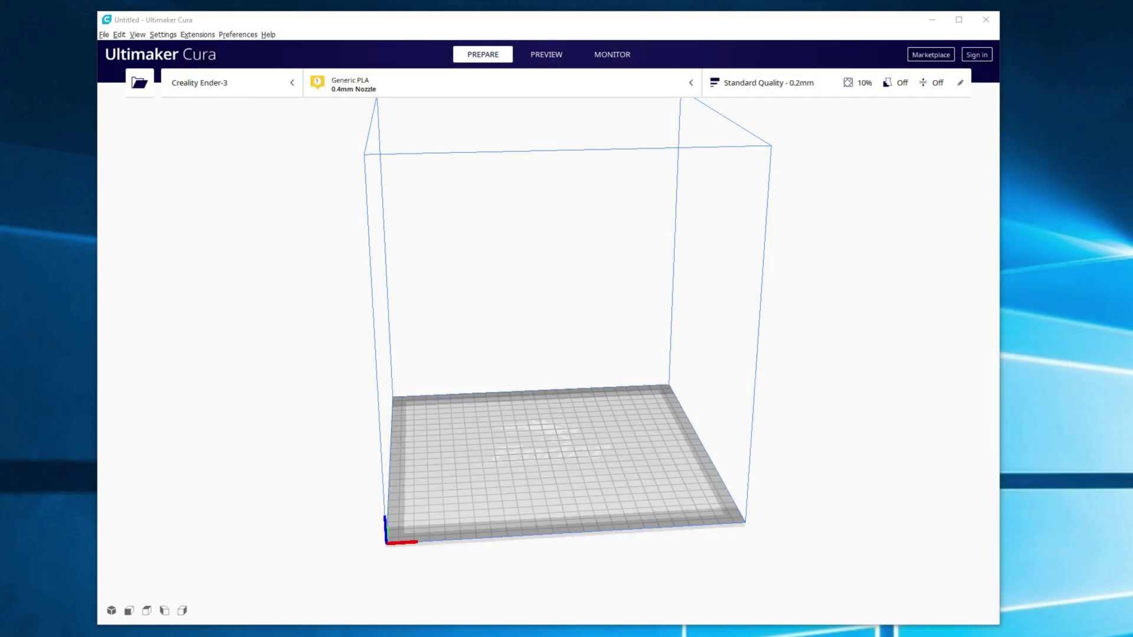
{"action": "left_click_drag", "start_coordinate": [455, 448], "coordinate": [531, 456]}
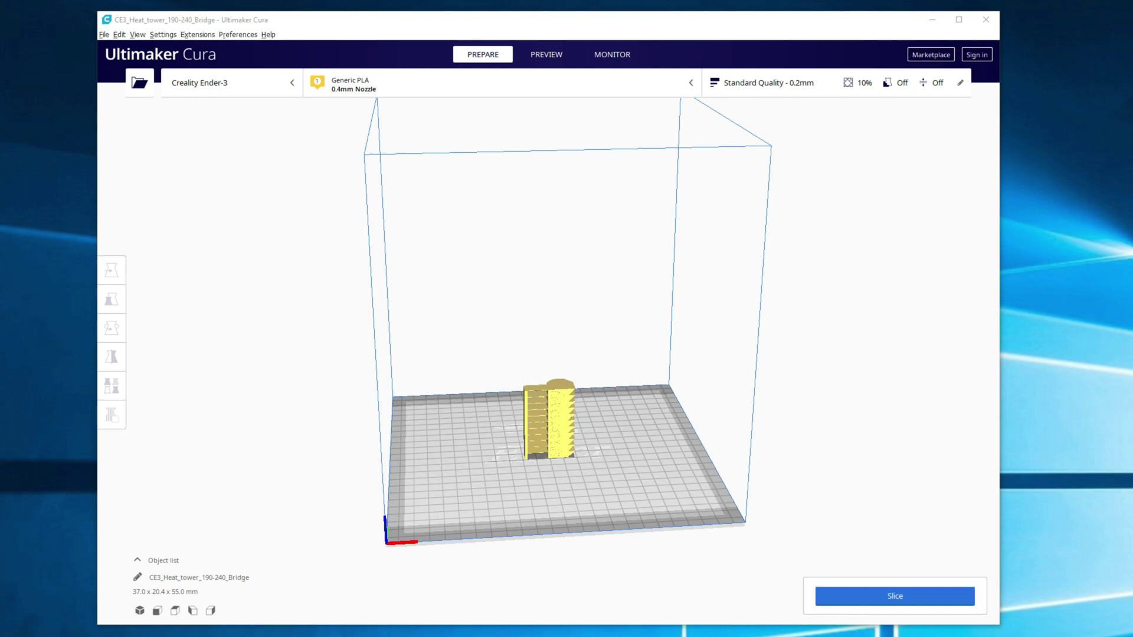
Zoom in and orbit low around the tower to read its temperature labels.
{"action": "scroll", "coordinate": [548, 425], "scroll_direction": "up", "scroll_amount": 6}
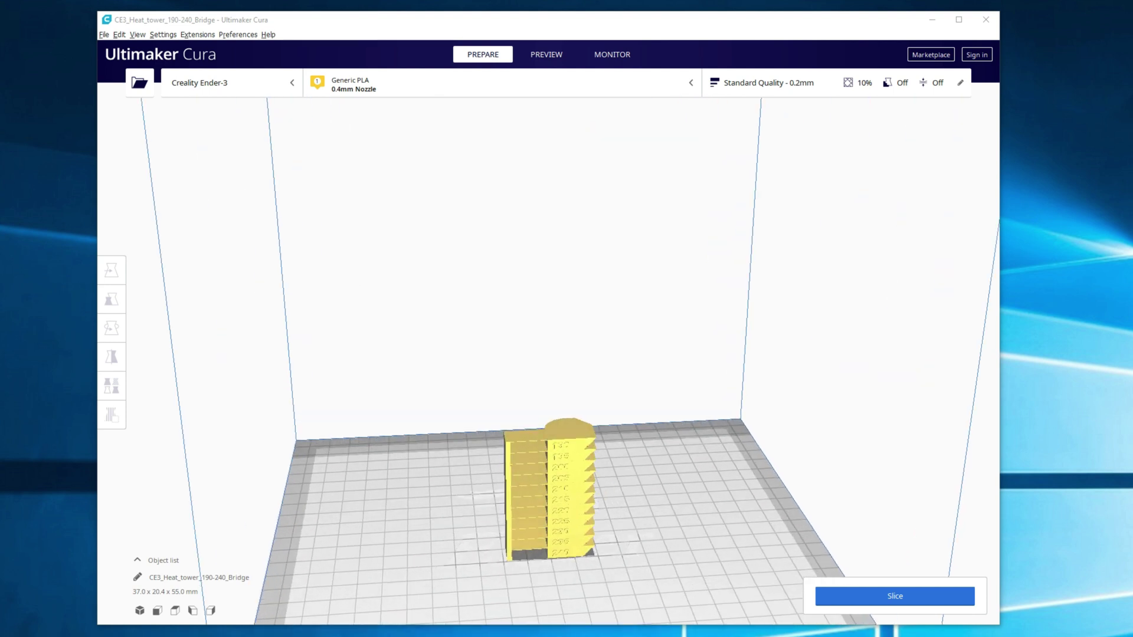
{"action": "scroll", "coordinate": [548, 501], "scroll_direction": "up", "scroll_amount": 3}
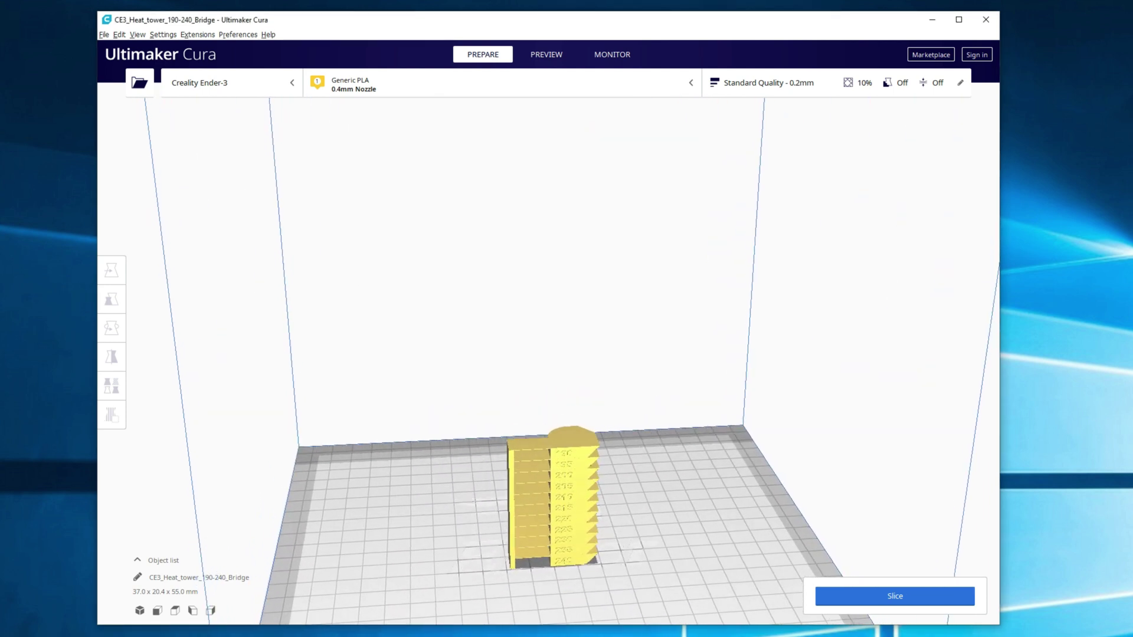
{"action": "right_click_drag", "start_coordinate": [549, 354], "coordinate": [567, 401]}
{"action": "scroll", "coordinate": [554, 413], "scroll_direction": "up", "scroll_amount": 3}
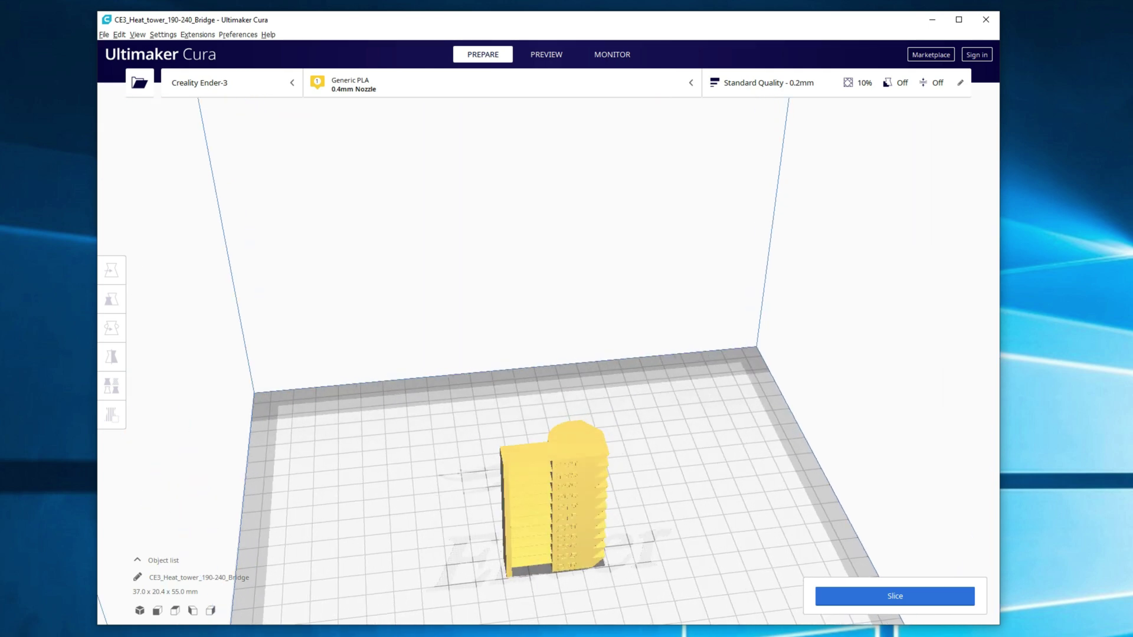
{"action": "right_click_drag", "start_coordinate": [567, 354], "coordinate": [567, 307]}
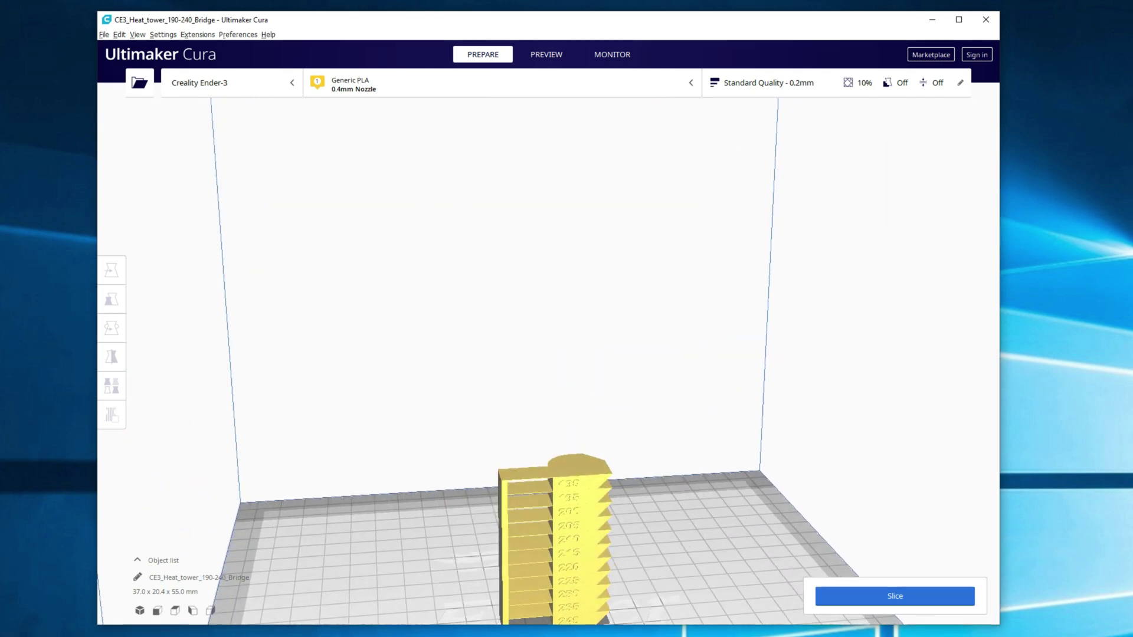
{"action": "scroll", "coordinate": [566, 354], "scroll_direction": "up", "scroll_amount": 1}
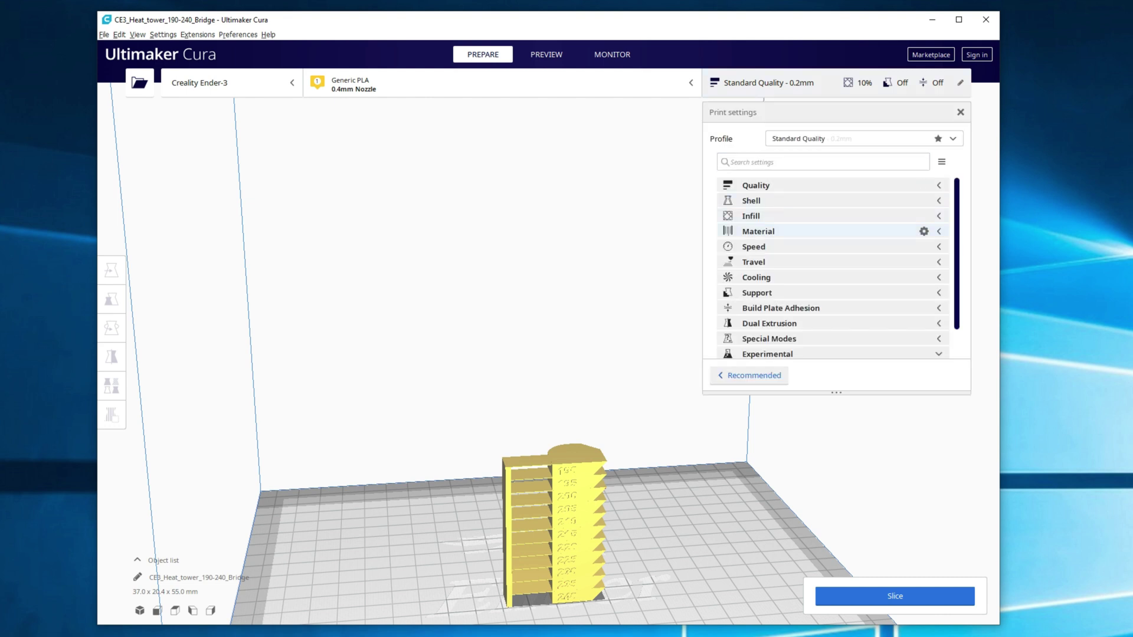
Set the Material printing temperature to 240 °C.
{"action": "left_click", "coordinate": [758, 232]}
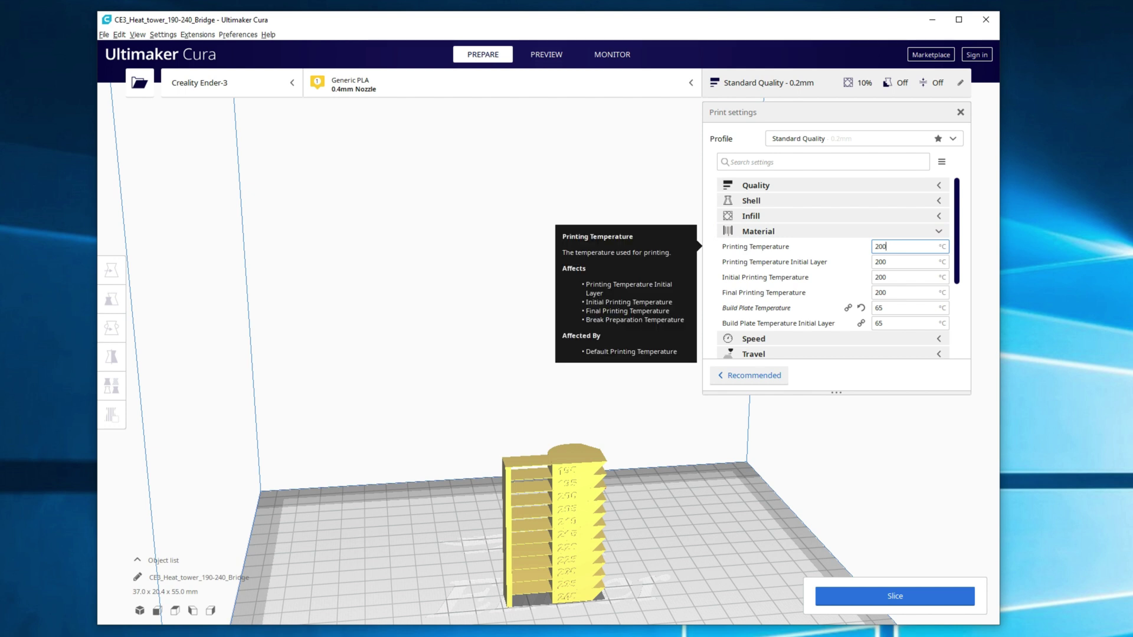
{"action": "key", "text": "ctrl+a"}
{"action": "type", "text": "240"}
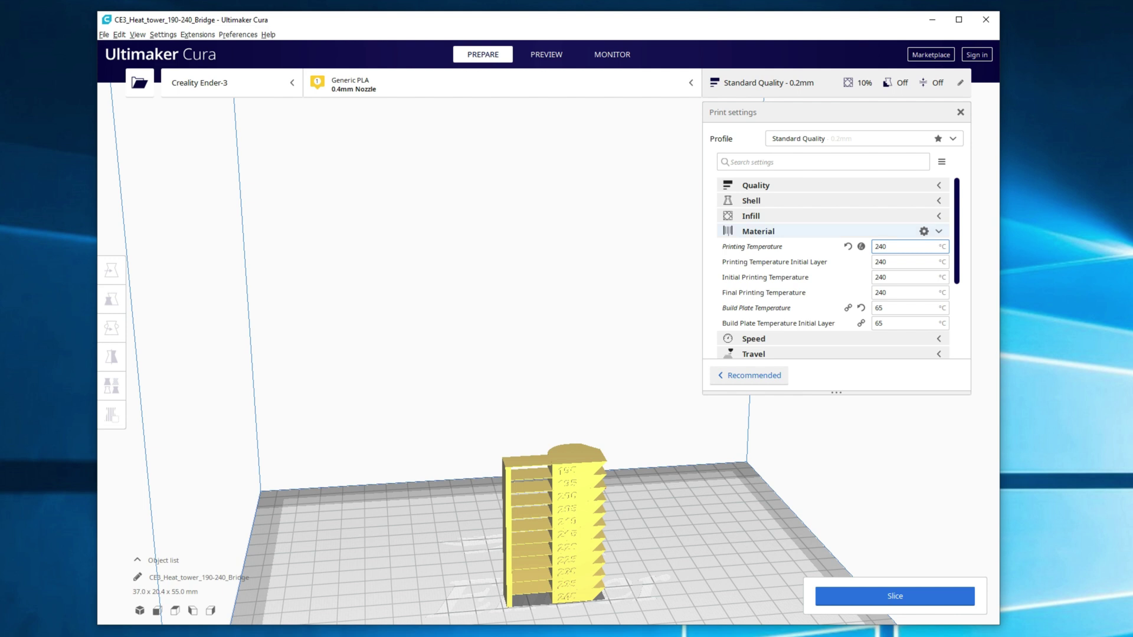
{"action": "left_click", "coordinate": [758, 231]}
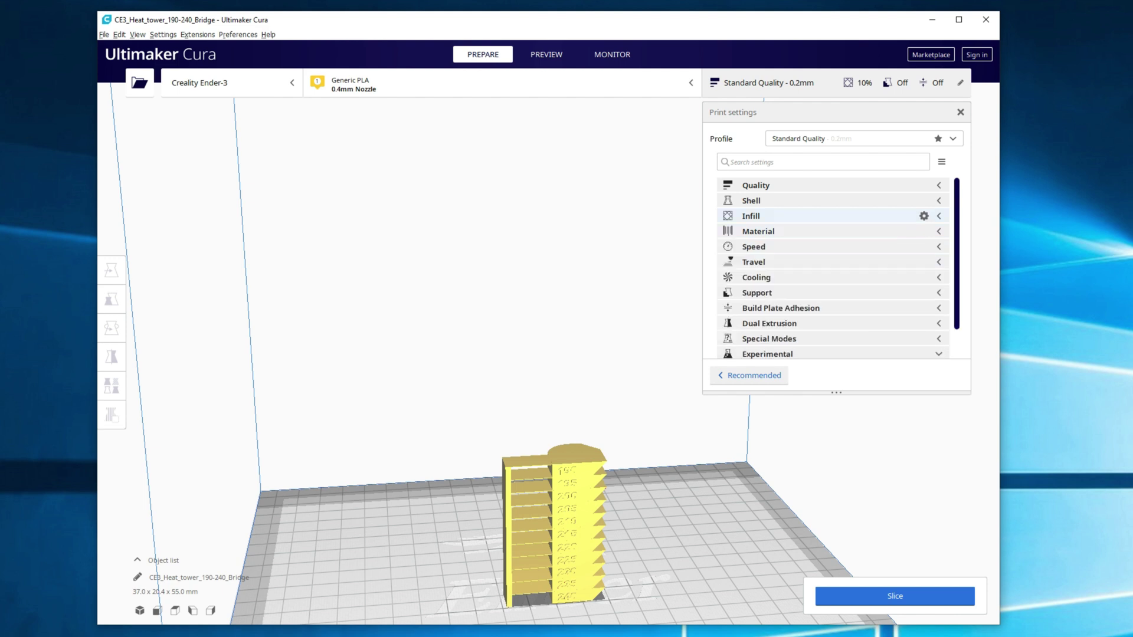
Review the infill settings at 10% infill and close the Print settings panel.
{"action": "left_click", "coordinate": [751, 216]}
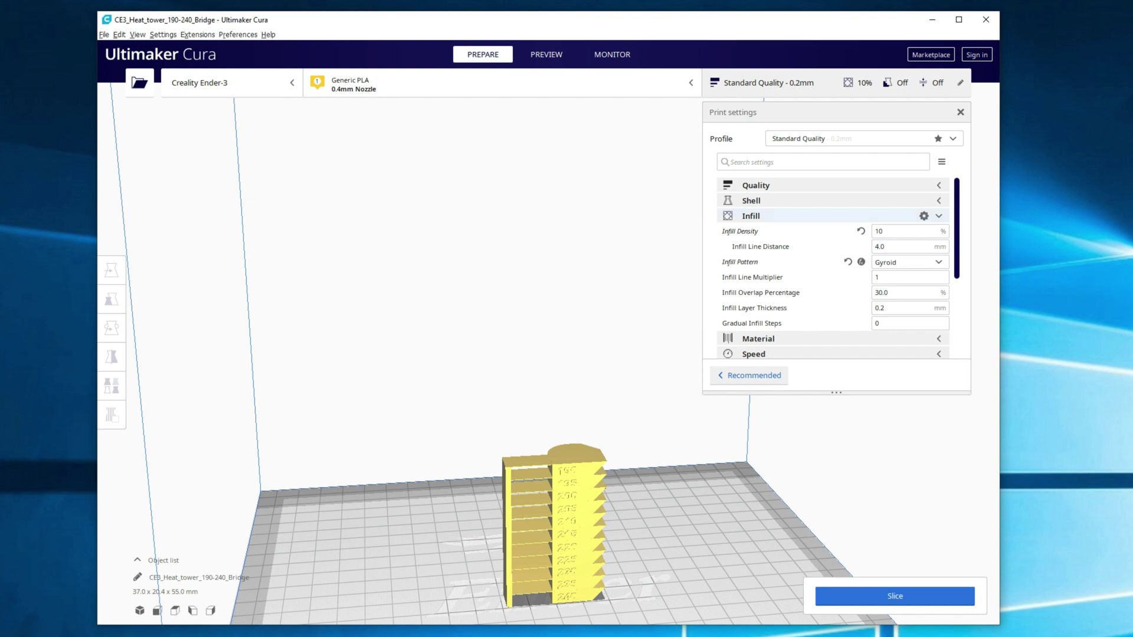
{"action": "left_click", "coordinate": [826, 216]}
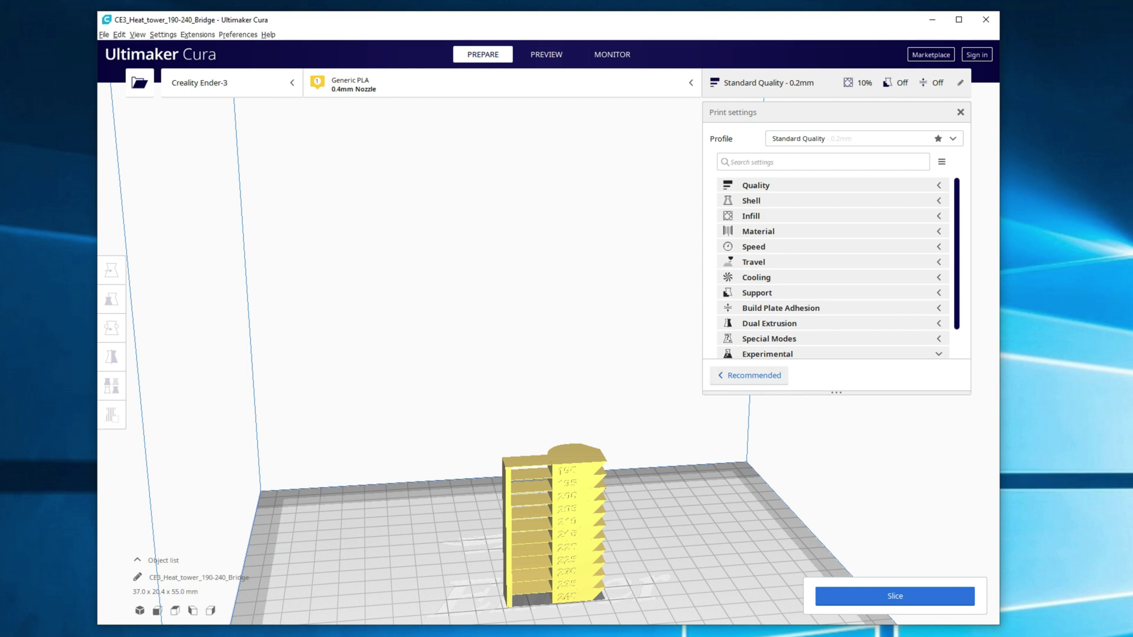
{"action": "left_click", "coordinate": [960, 112]}
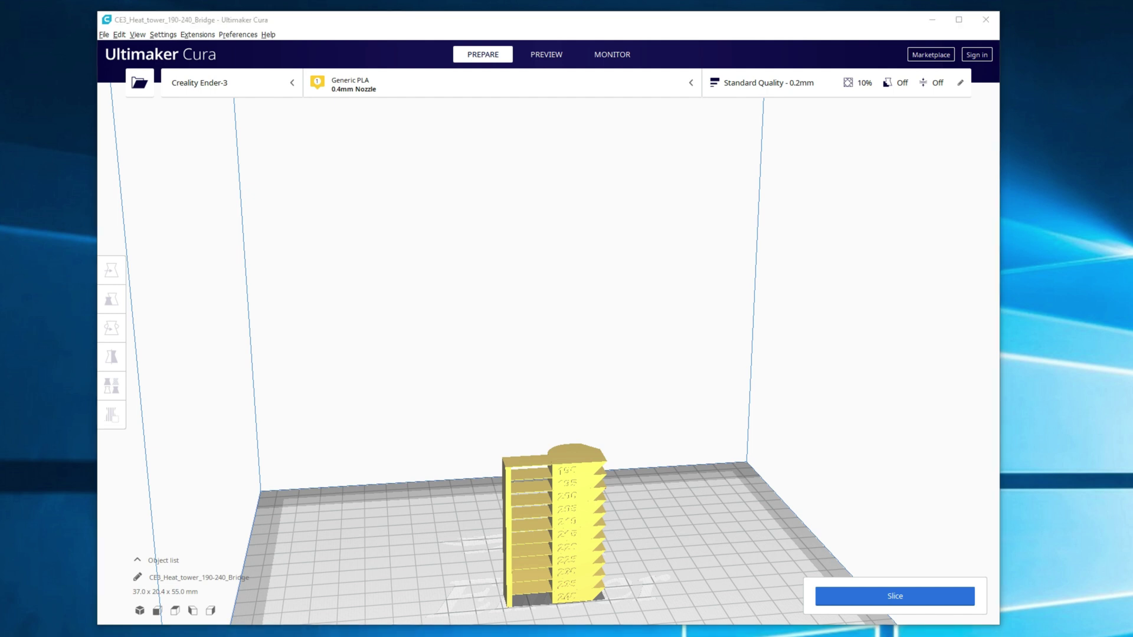
{"action": "type", "text": "https://www.thingiverse.com/thing:2223651/files"}
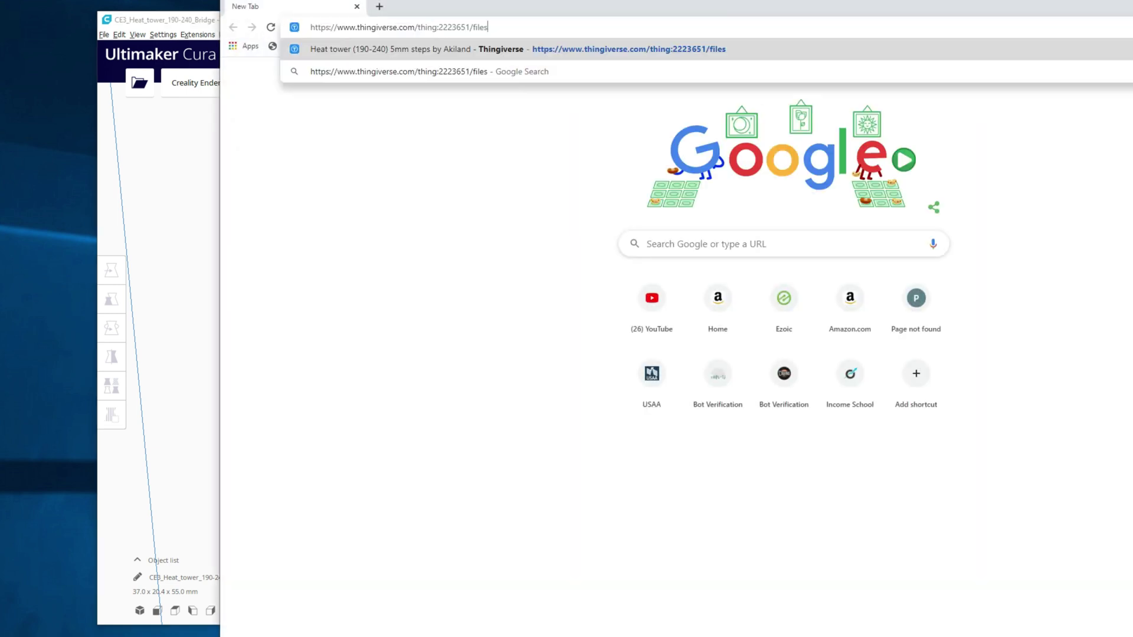
{"action": "key", "text": "Return"}
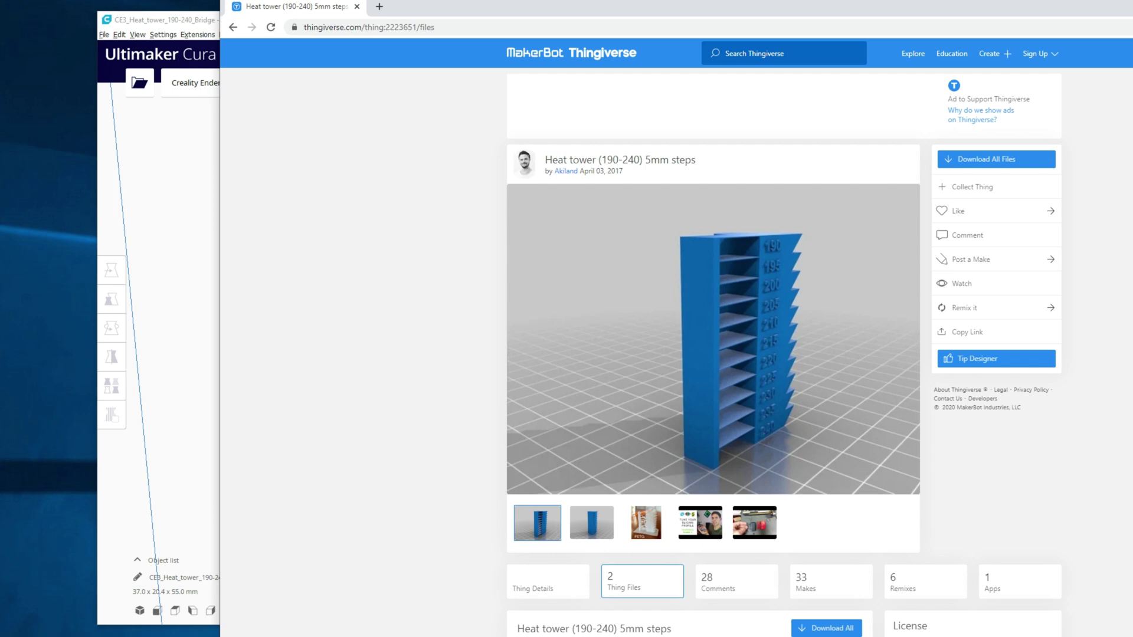
{"action": "left_click_drag", "start_coordinate": [637, 14], "coordinate": [520, 32]}
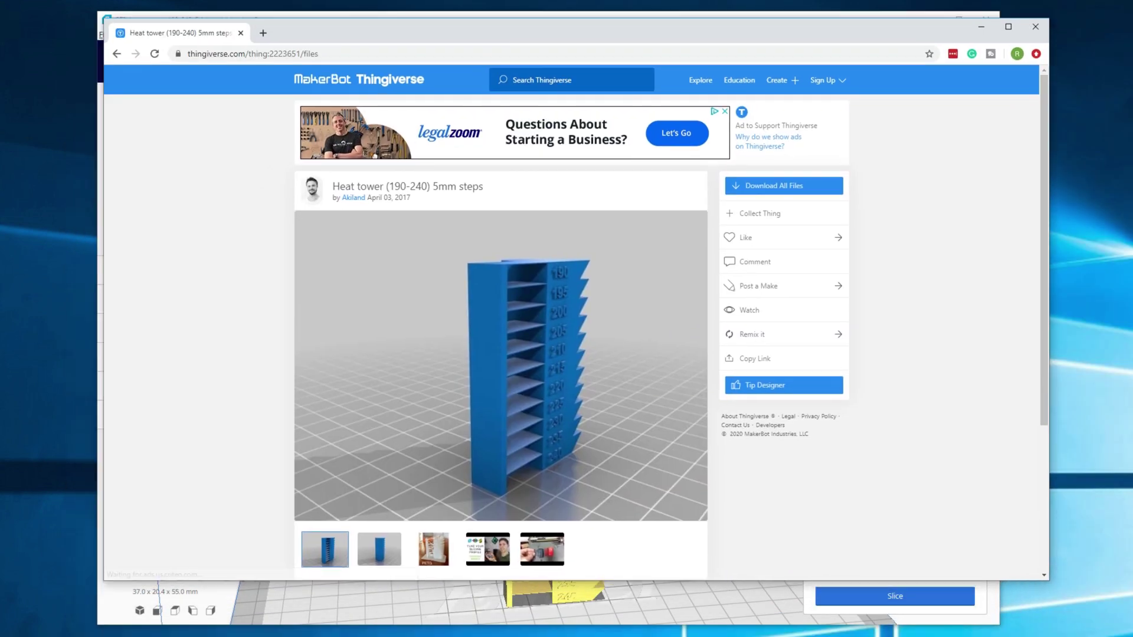
{"action": "scroll", "coordinate": [566, 331], "scroll_direction": "down", "scroll_amount": 4}
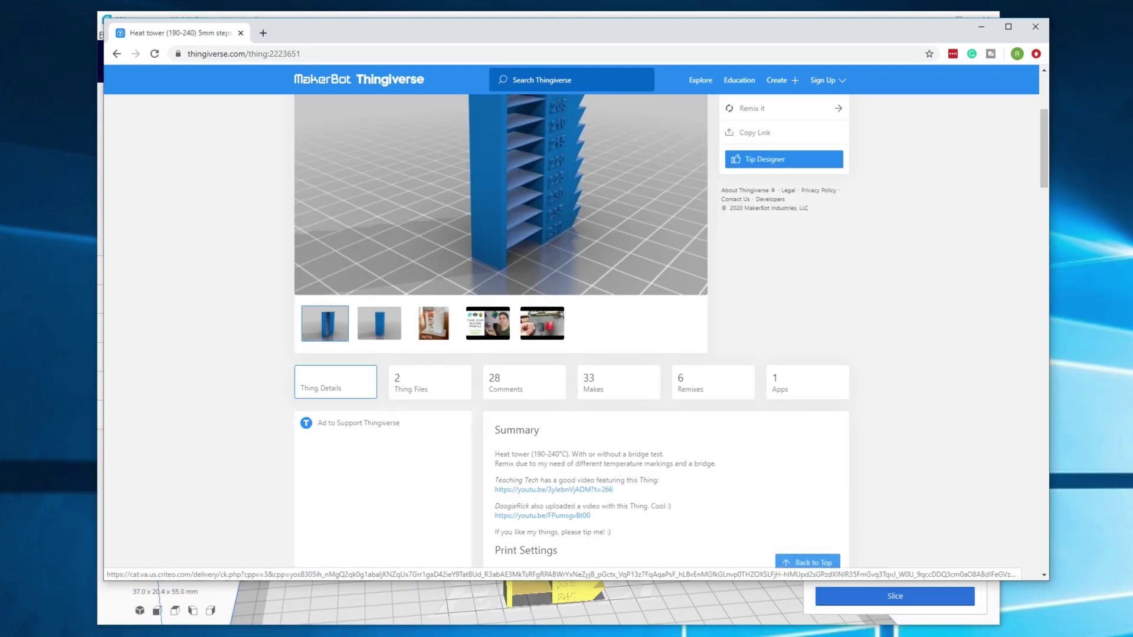
{"action": "scroll", "coordinate": [571, 331], "scroll_direction": "down", "scroll_amount": 3}
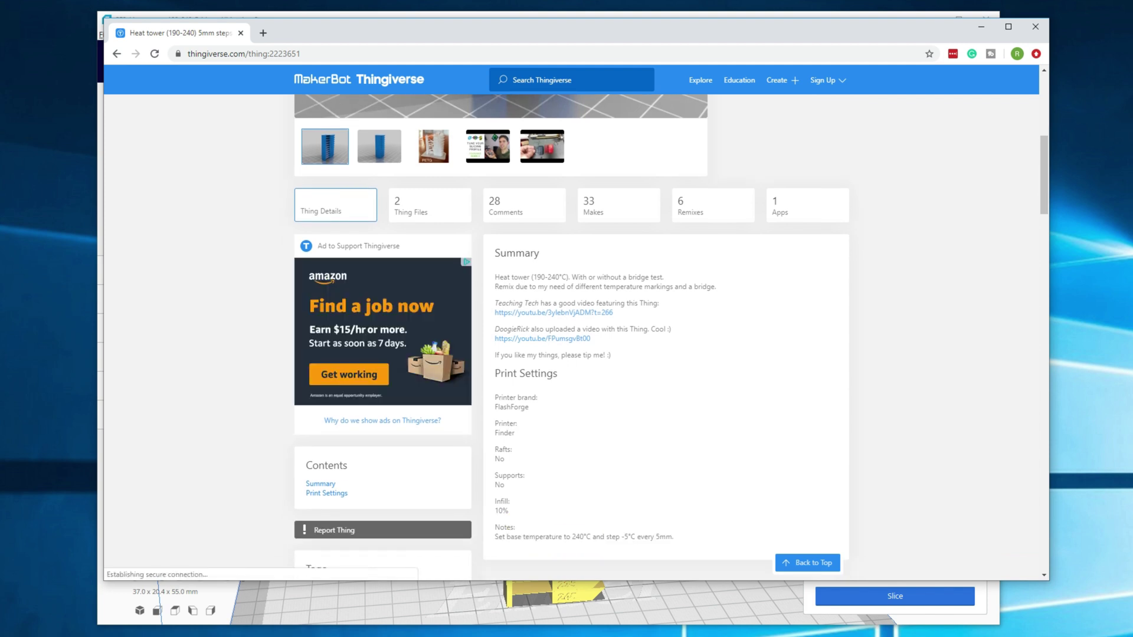
{"action": "left_click_drag", "start_coordinate": [521, 537], "coordinate": [665, 536]}
{"action": "double_click", "coordinate": [666, 537]}
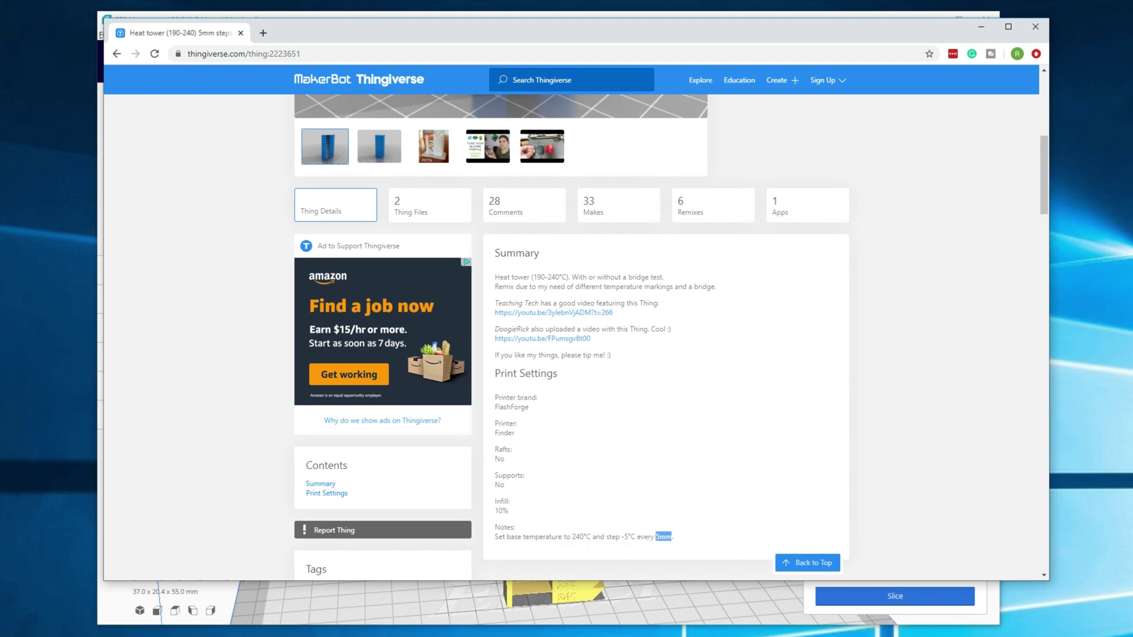
{"action": "left_click", "coordinate": [666, 537]}
{"action": "left_click", "coordinate": [666, 537]}
{"action": "double_click", "coordinate": [663, 537]}
{"action": "left_click", "coordinate": [1036, 26]}
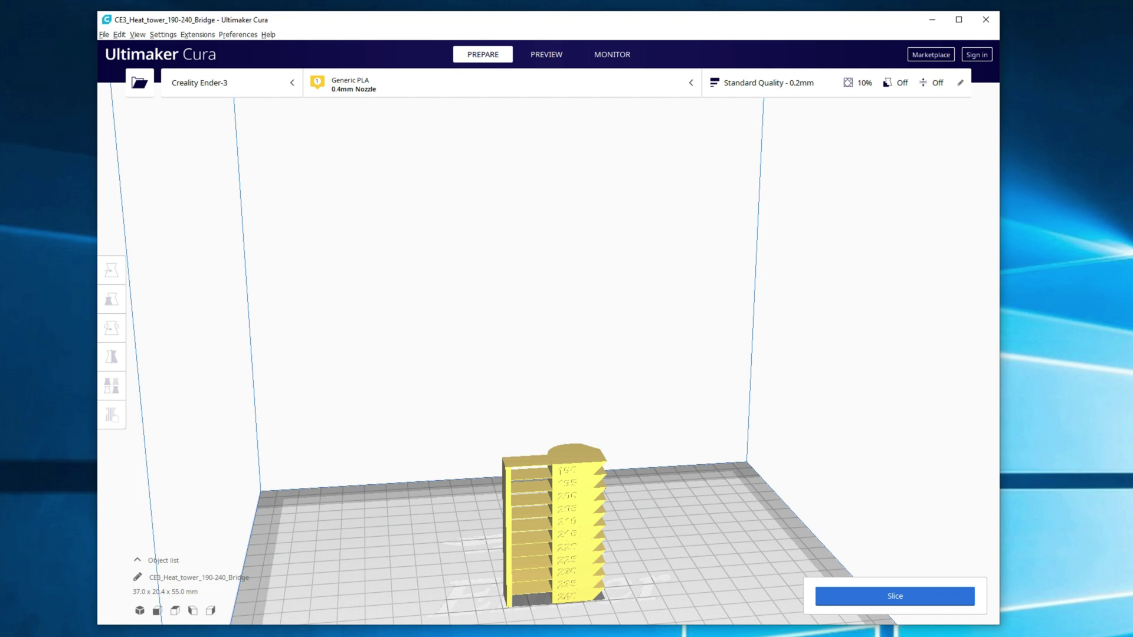
Open the Post Processing Plugin via Extensions > Post Processing > Modify G-Code and centre it.
{"action": "key", "text": "alt+x"}
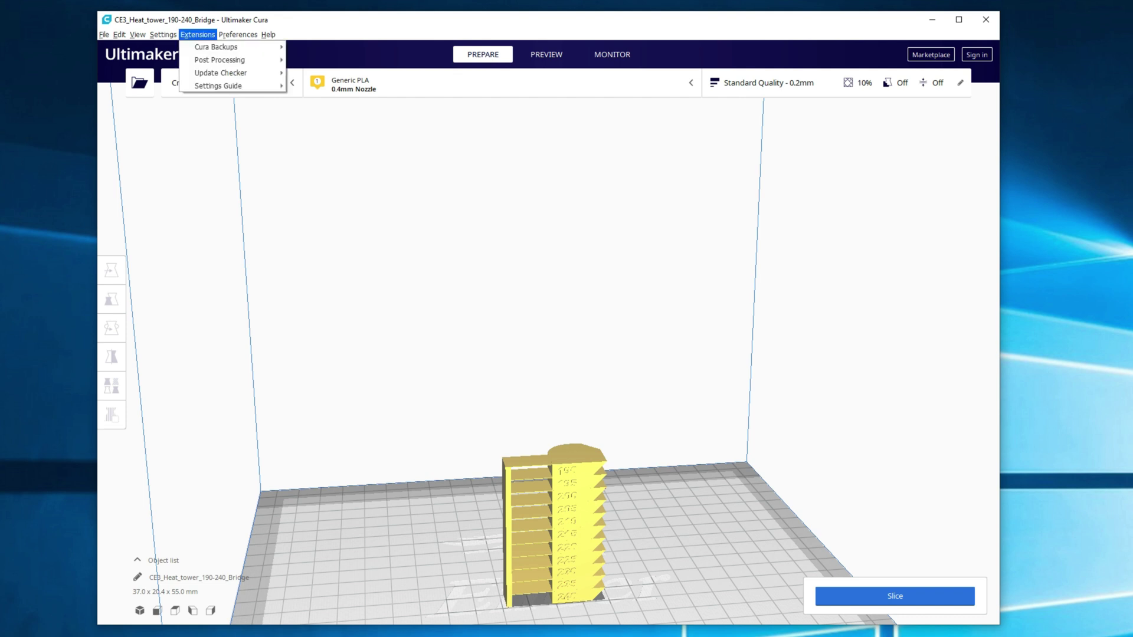
{"action": "key", "text": "Left"}
{"action": "key", "text": "Right"}
{"action": "key", "text": "Down"}
{"action": "key", "text": "Down"}
{"action": "key", "text": "Right"}
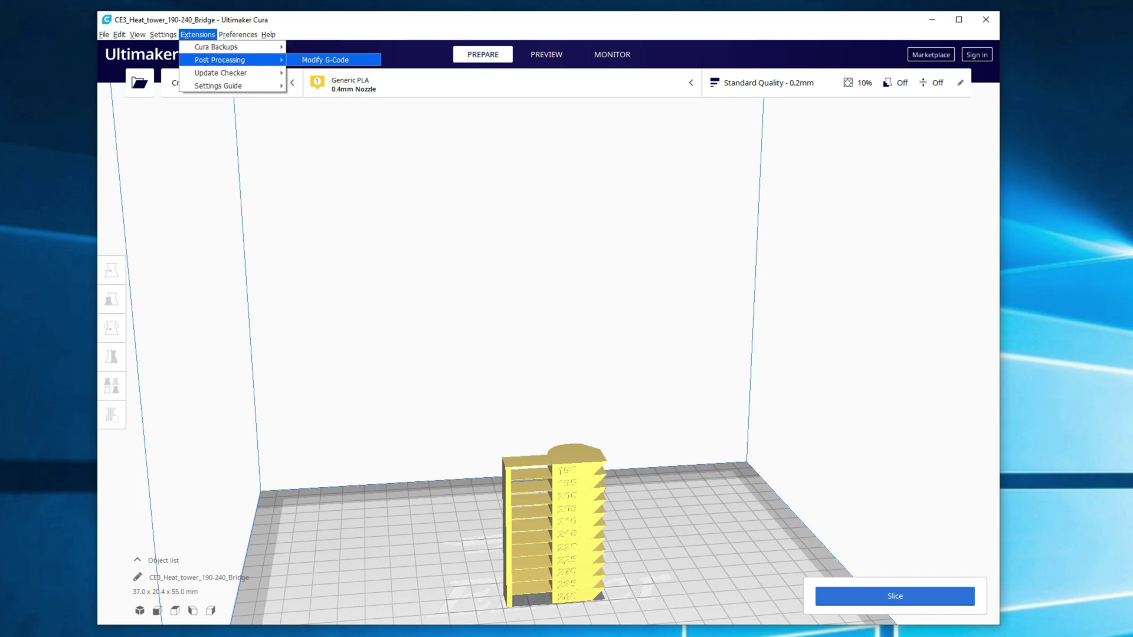
{"action": "key", "text": "Return"}
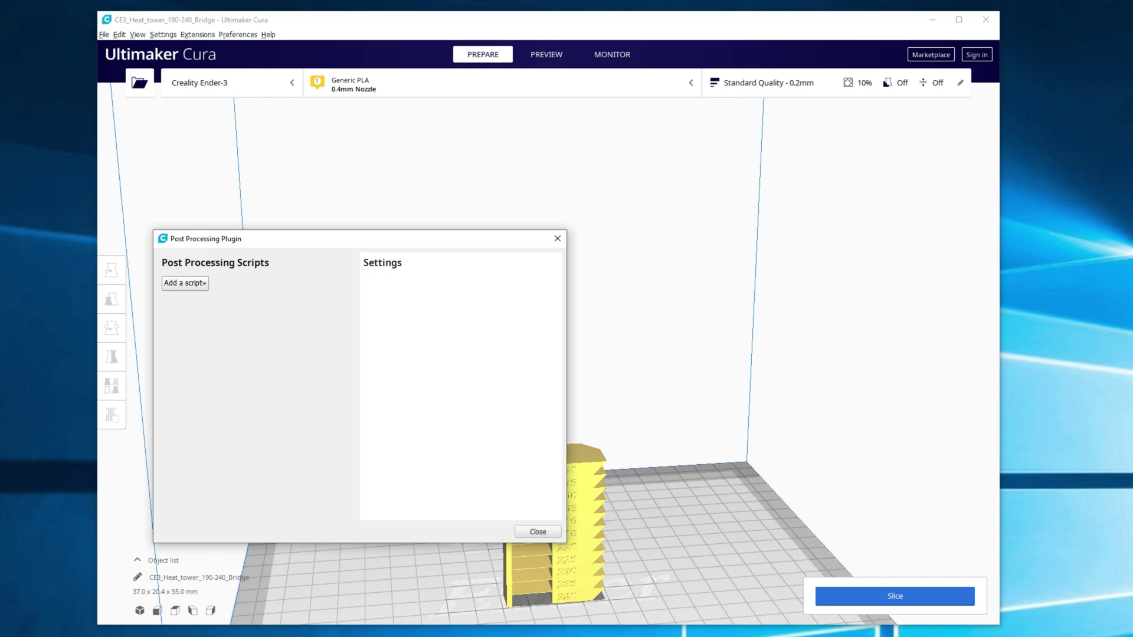
{"action": "left_click_drag", "start_coordinate": [324, 243], "coordinate": [525, 148]}
Add the ChangeAtZ 5.1.1 (Experimental) script to the list.
{"action": "key", "text": "space"}
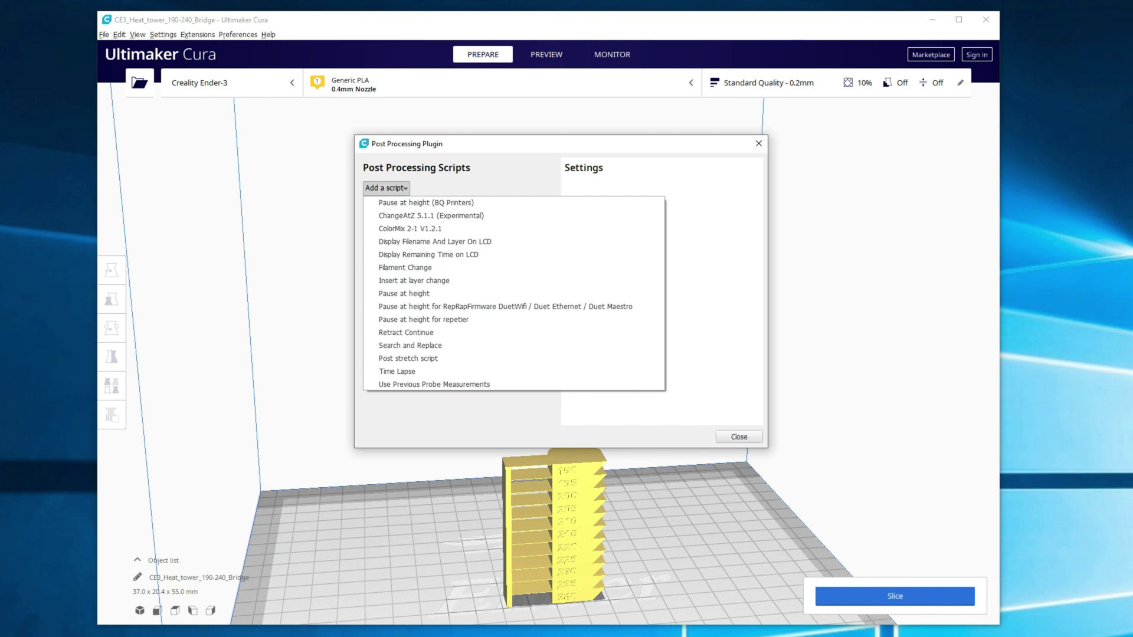
{"action": "key", "text": "Down"}
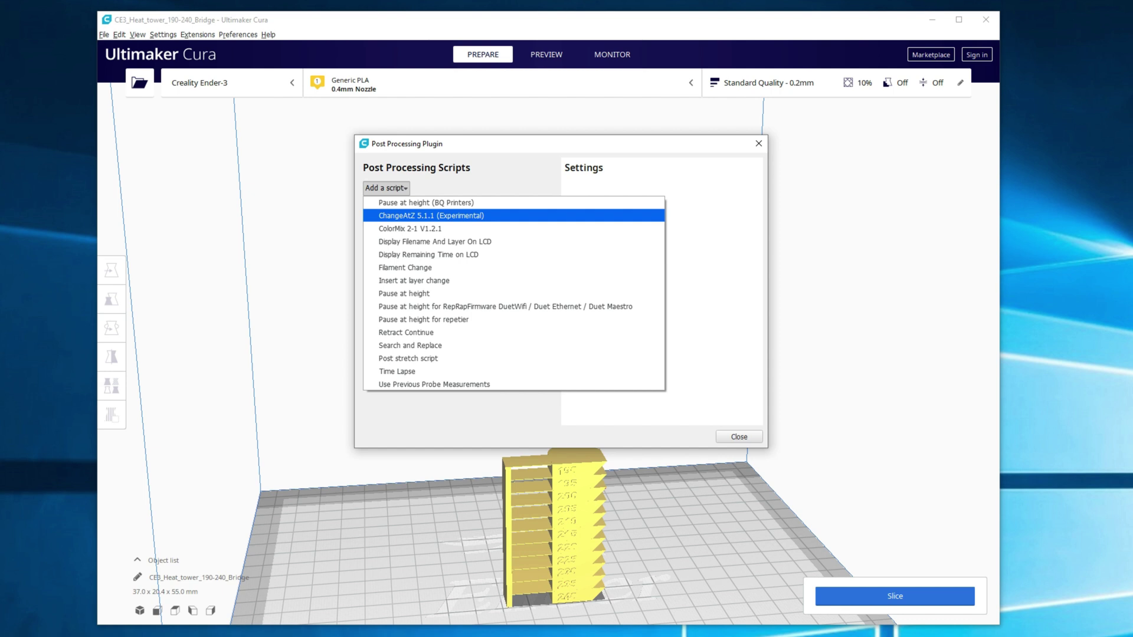
{"action": "key", "text": "Return"}
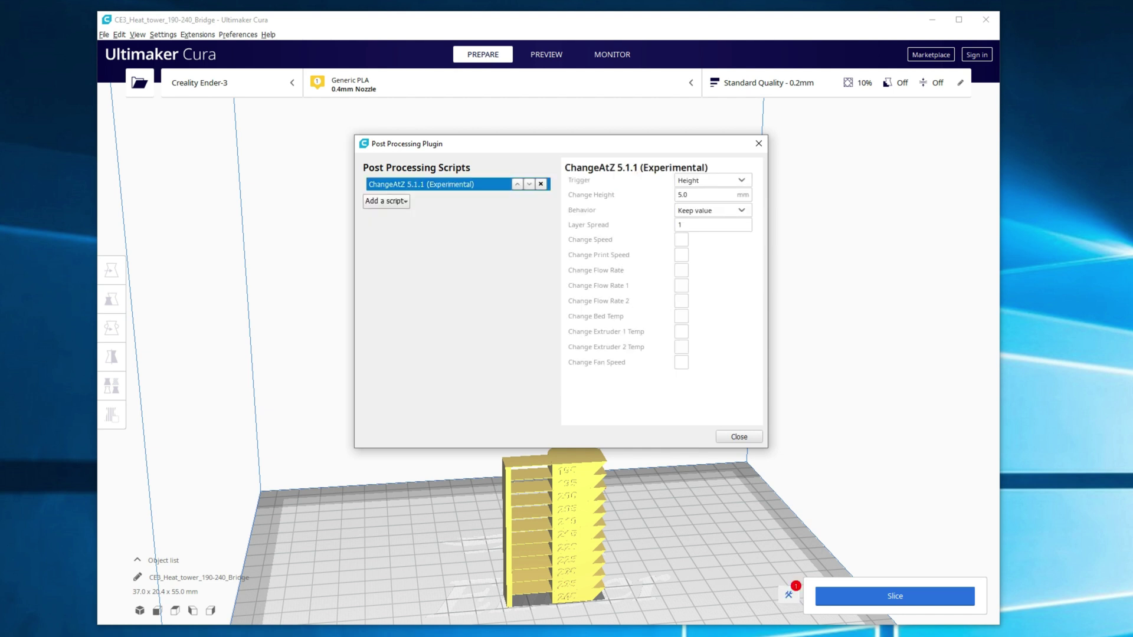
Make the first ChangeAtZ set Extruder 1 temperature to 235 at 5 mm.
{"action": "left_click", "coordinate": [708, 194]}
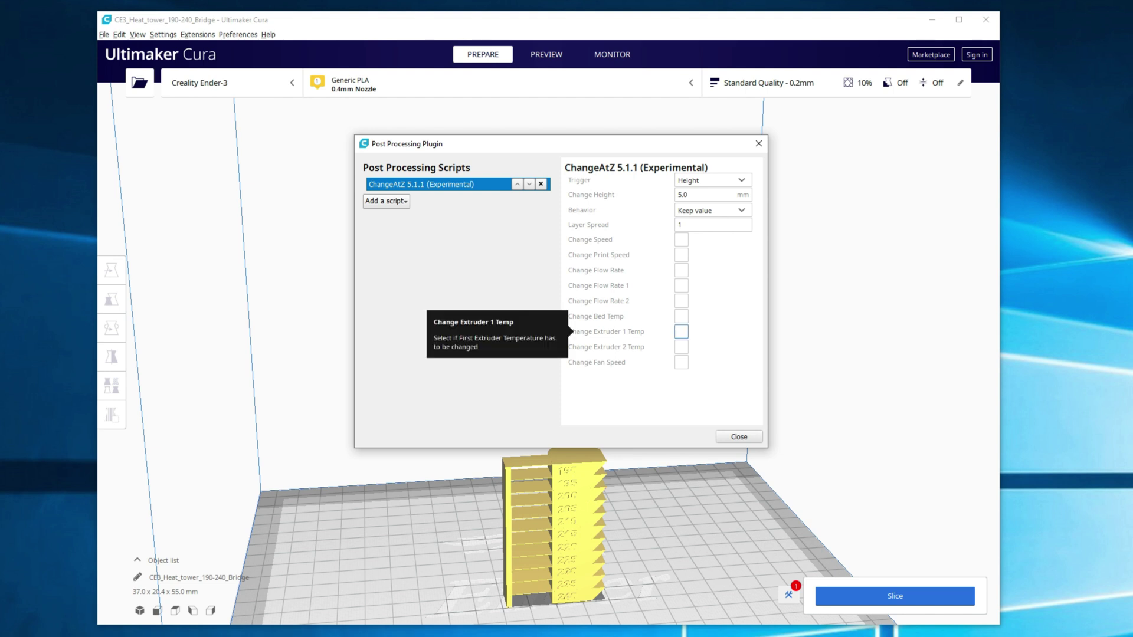
{"action": "left_click", "coordinate": [681, 332]}
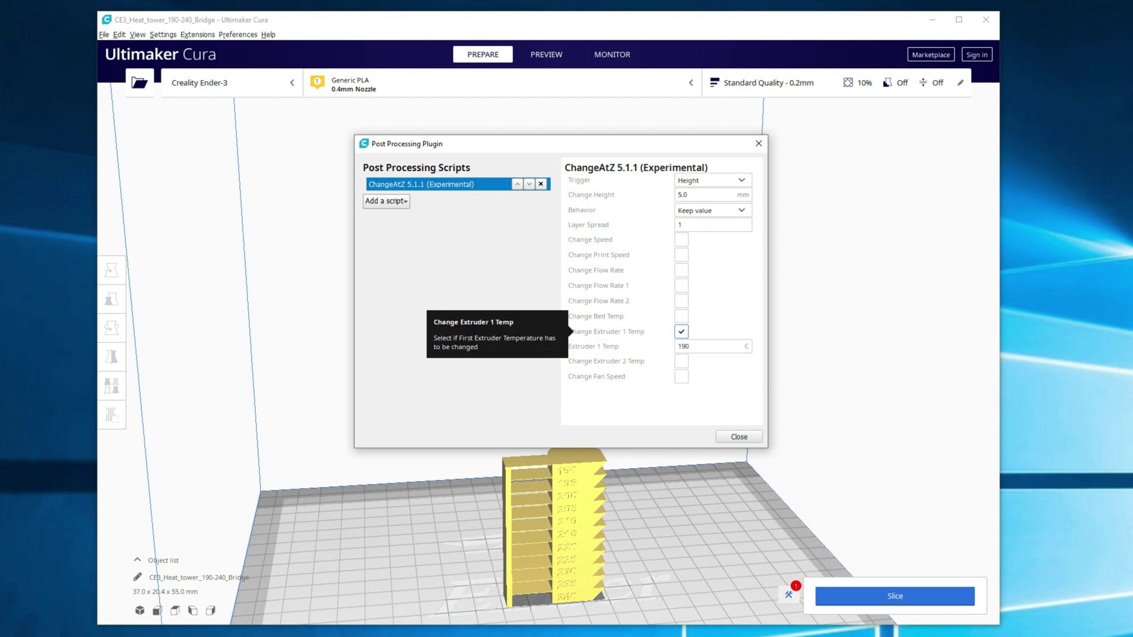
{"action": "double_click", "coordinate": [683, 347]}
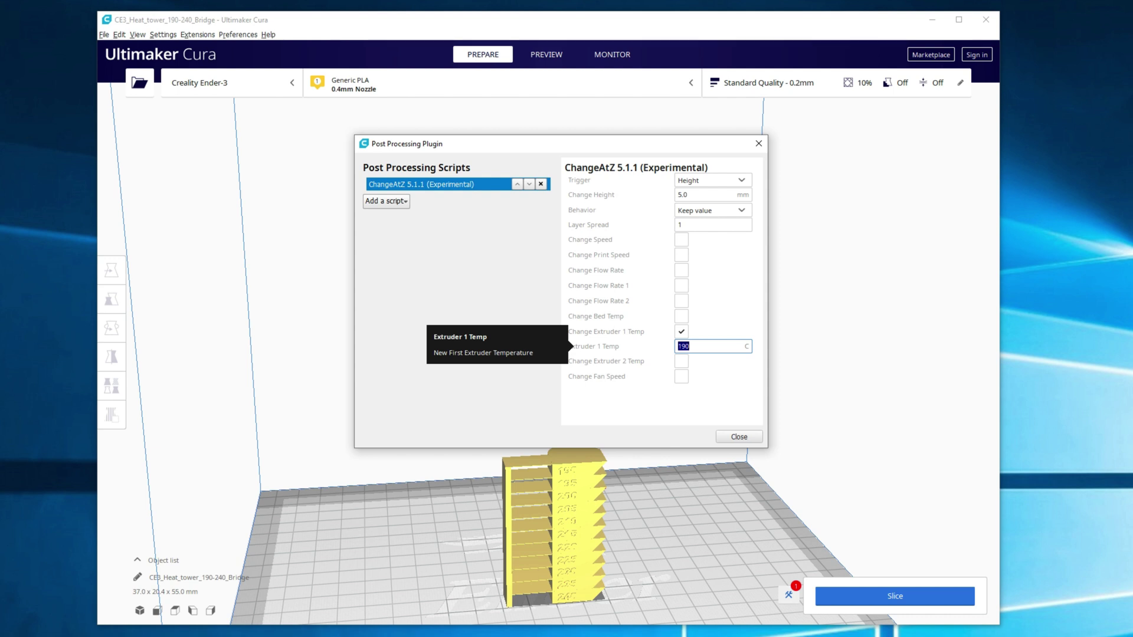
{"action": "type", "text": "235"}
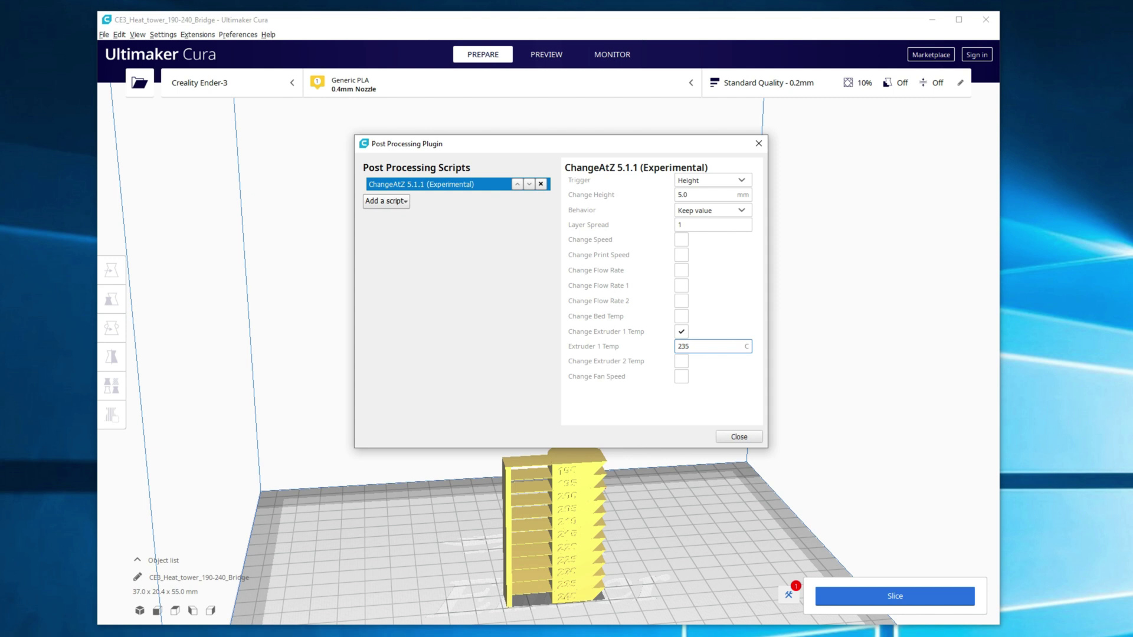
Add a second ChangeAtZ setting Extruder 1 temperature to 230 at 10 mm.
{"action": "left_click", "coordinate": [386, 201]}
{"action": "left_click", "coordinate": [430, 228]}
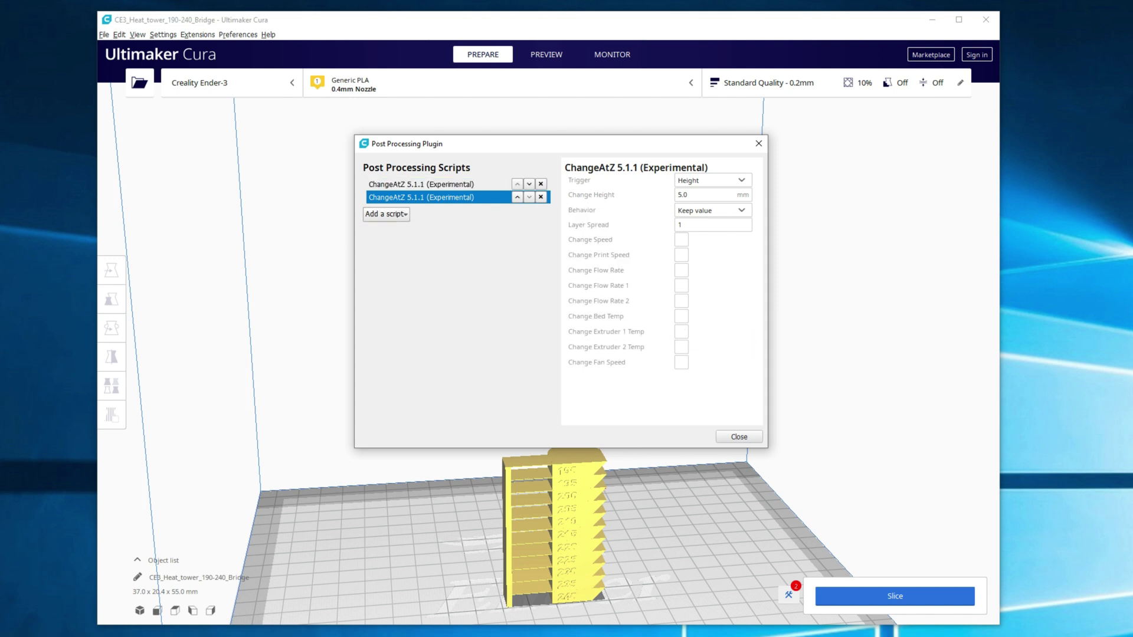
{"action": "double_click", "coordinate": [683, 195]}
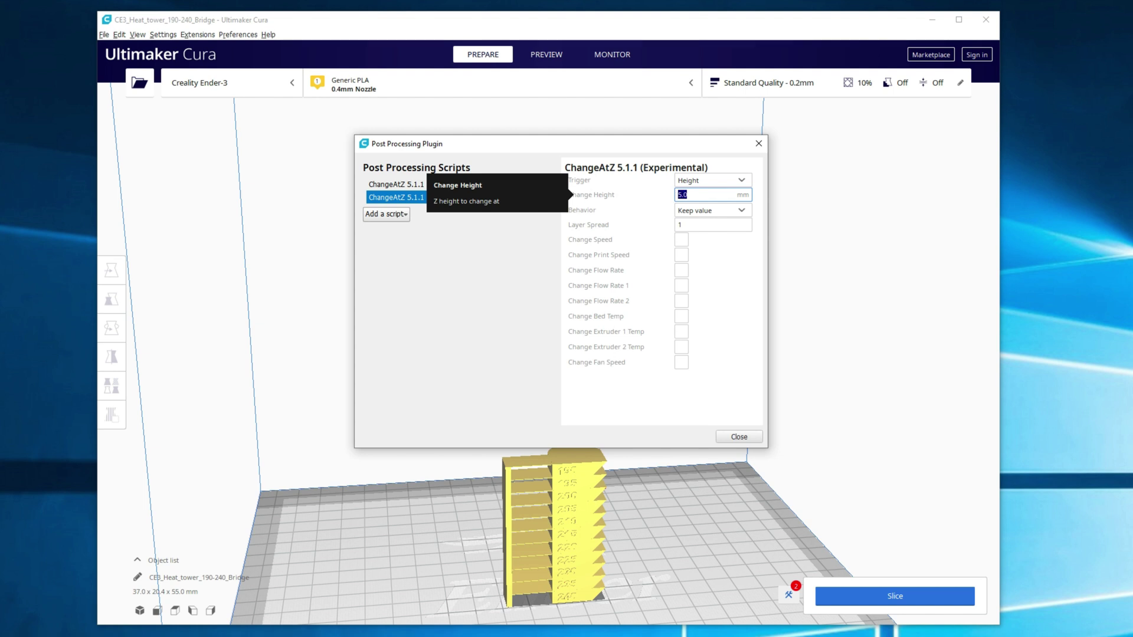
{"action": "type", "text": "10"}
{"action": "left_click", "coordinate": [681, 332]}
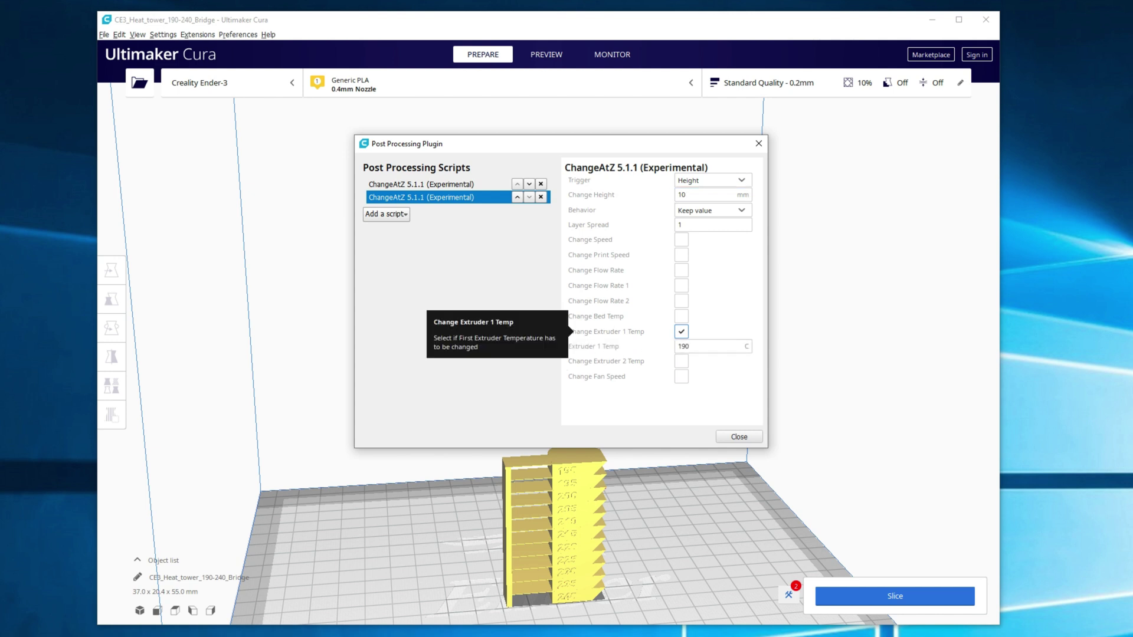
{"action": "left_click", "coordinate": [708, 346]}
{"action": "double_click", "coordinate": [683, 346]}
{"action": "type", "text": "230"}
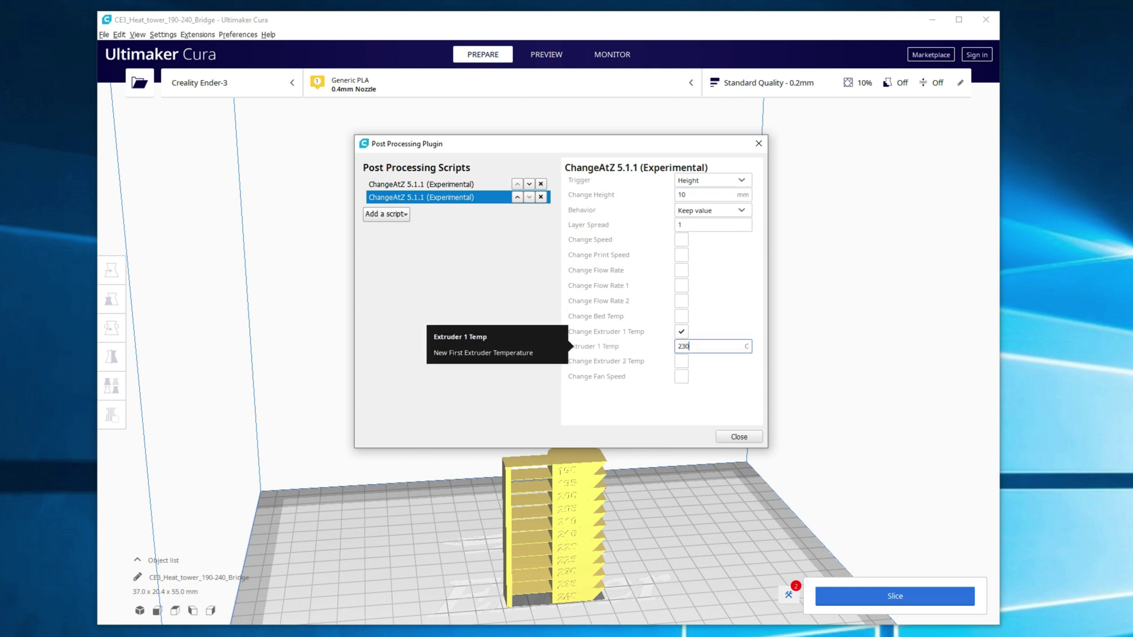
Add a third ChangeAtZ setting Extruder 1 temperature to 225 at 15 mm.
{"action": "left_click", "coordinate": [387, 214]}
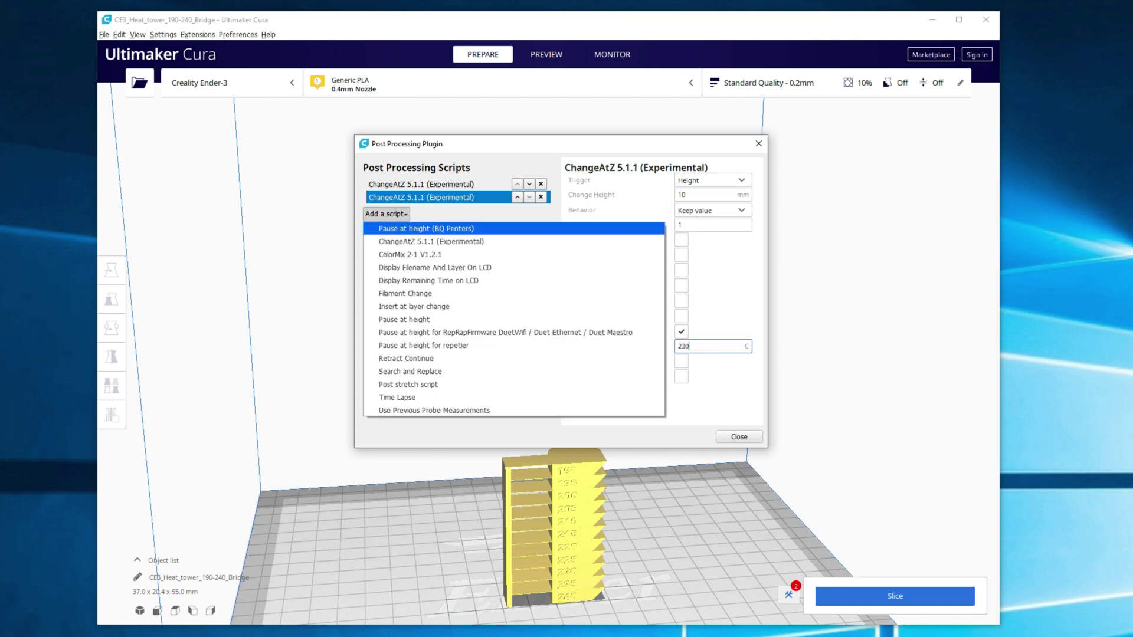
{"action": "left_click", "coordinate": [431, 242]}
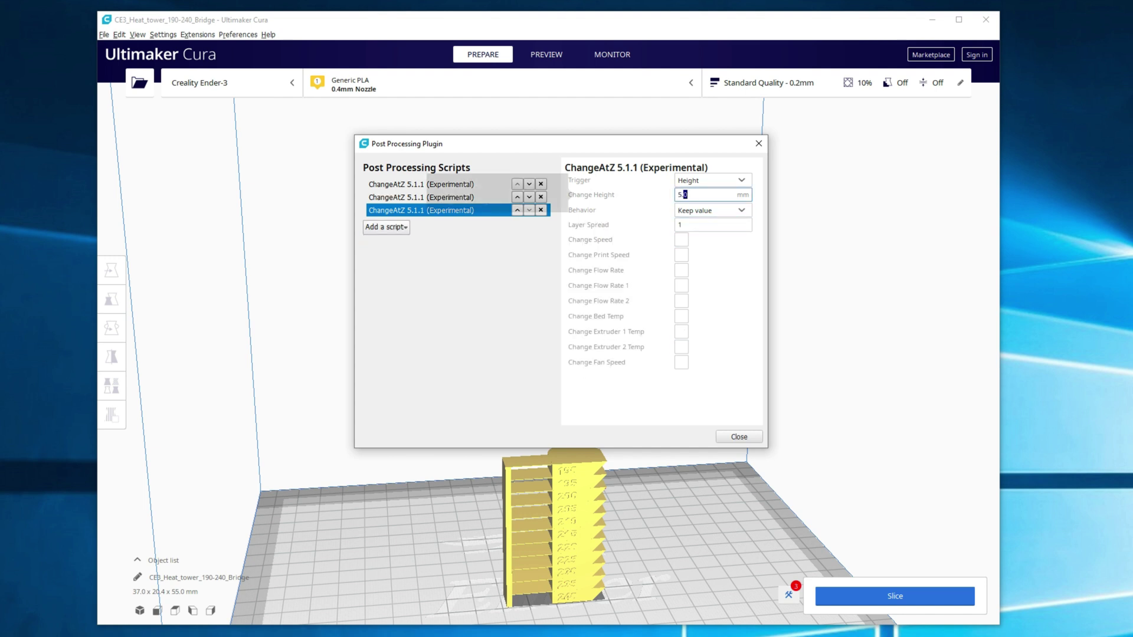
{"action": "double_click", "coordinate": [684, 194]}
{"action": "key", "text": "ctrl+a"}
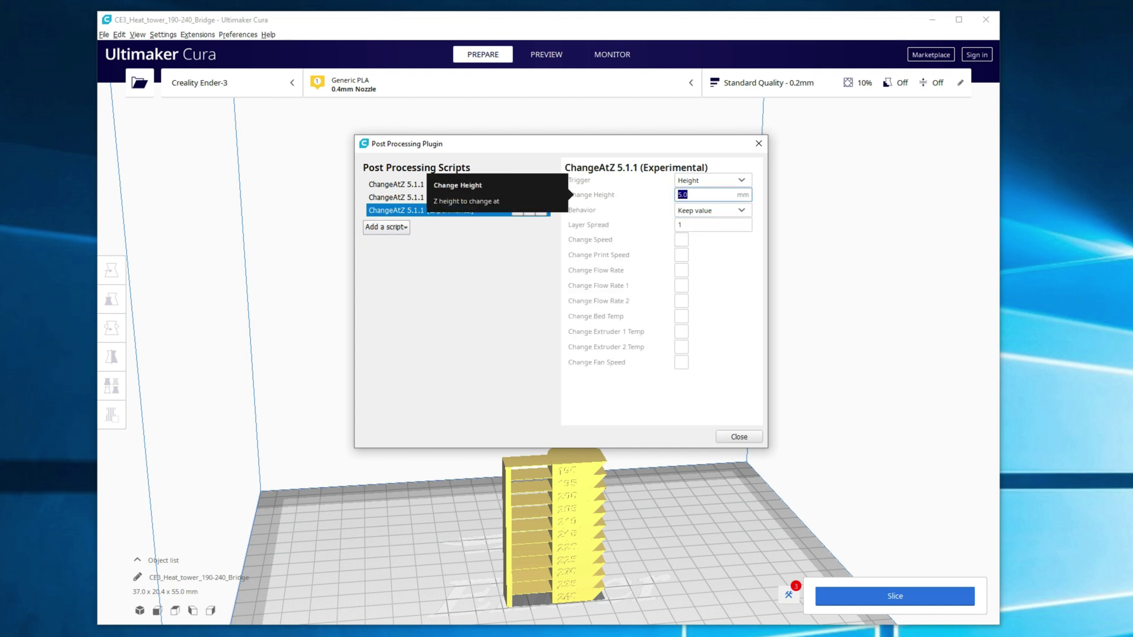
{"action": "type", "text": "15"}
{"action": "left_click", "coordinate": [681, 332]}
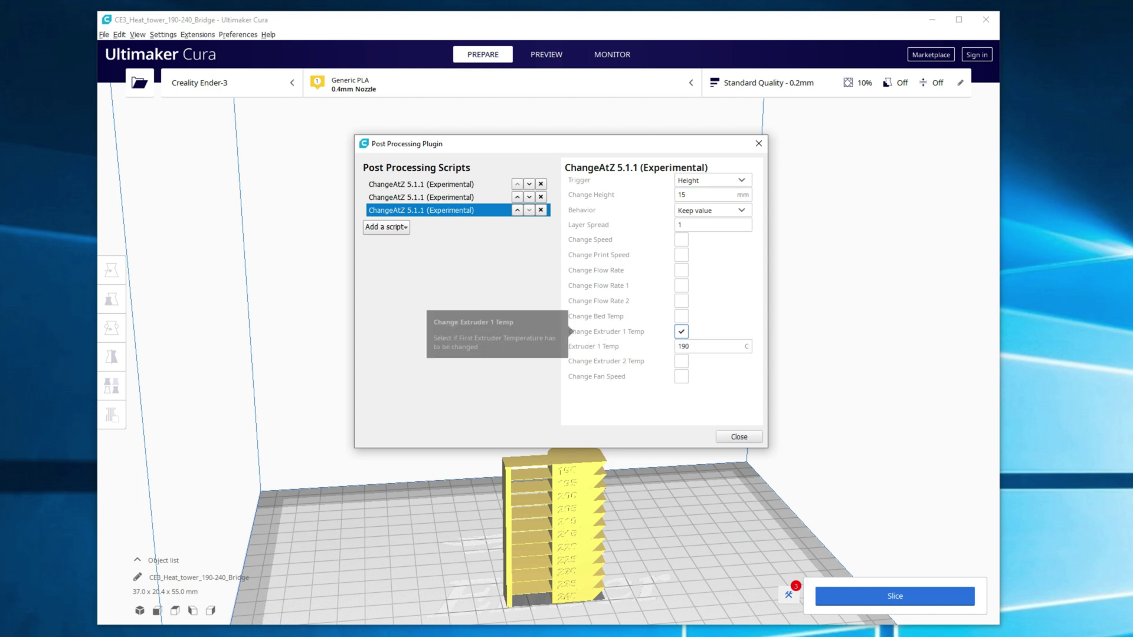
{"action": "double_click", "coordinate": [685, 346]}
{"action": "type", "text": "225"}
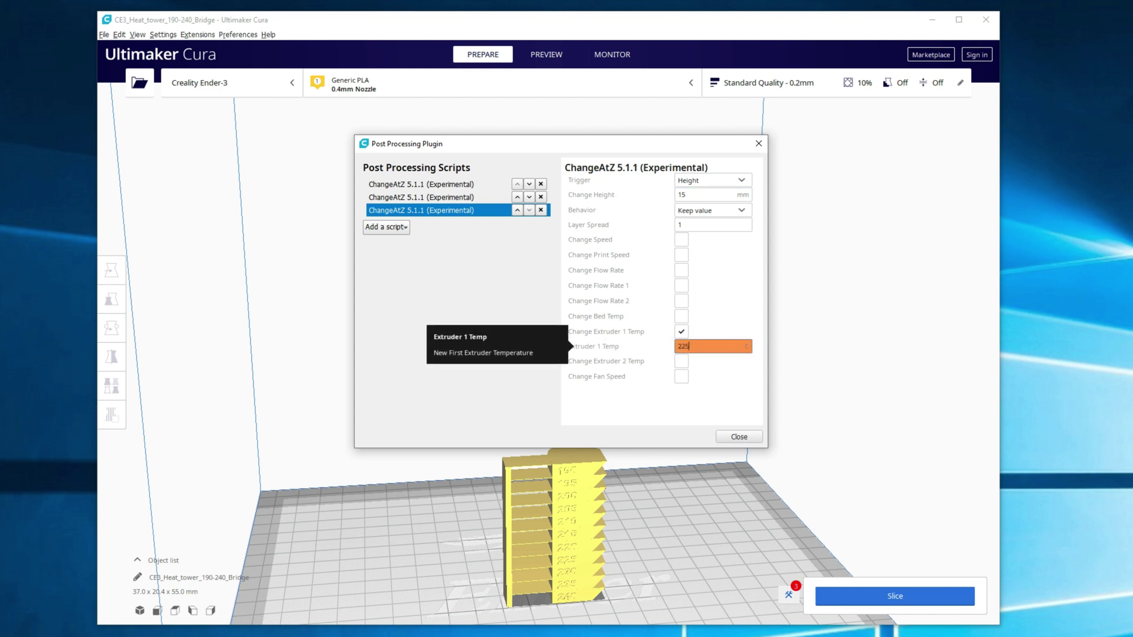
Add a fourth ChangeAtZ at 20 mm with the next lower extruder temperature.
{"action": "left_click", "coordinate": [386, 226]}
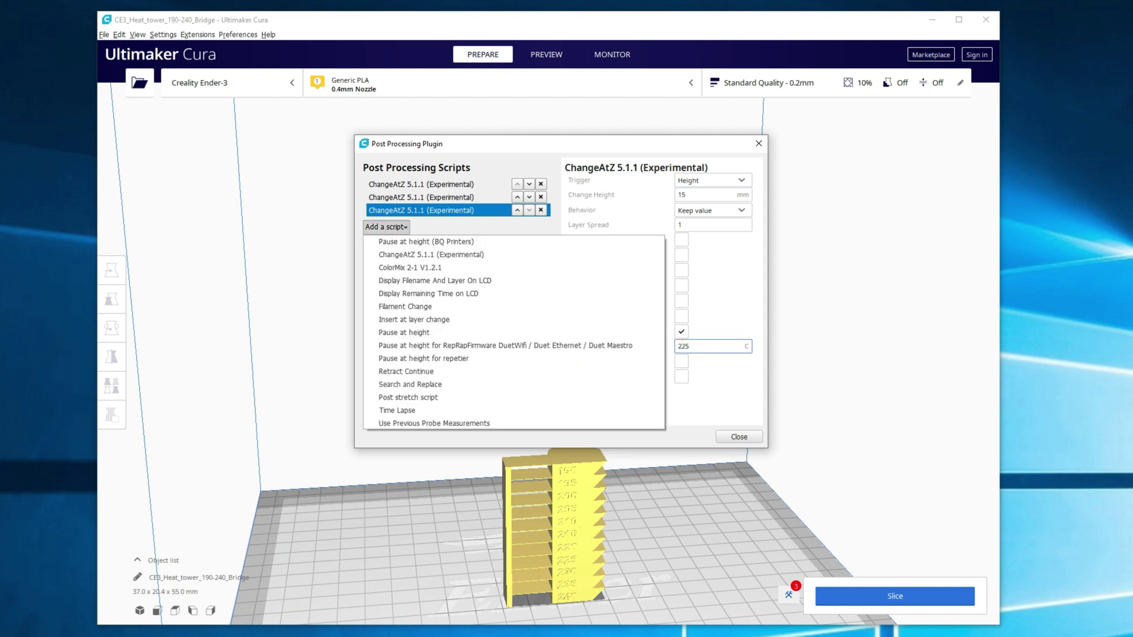
{"action": "left_click", "coordinate": [413, 254]}
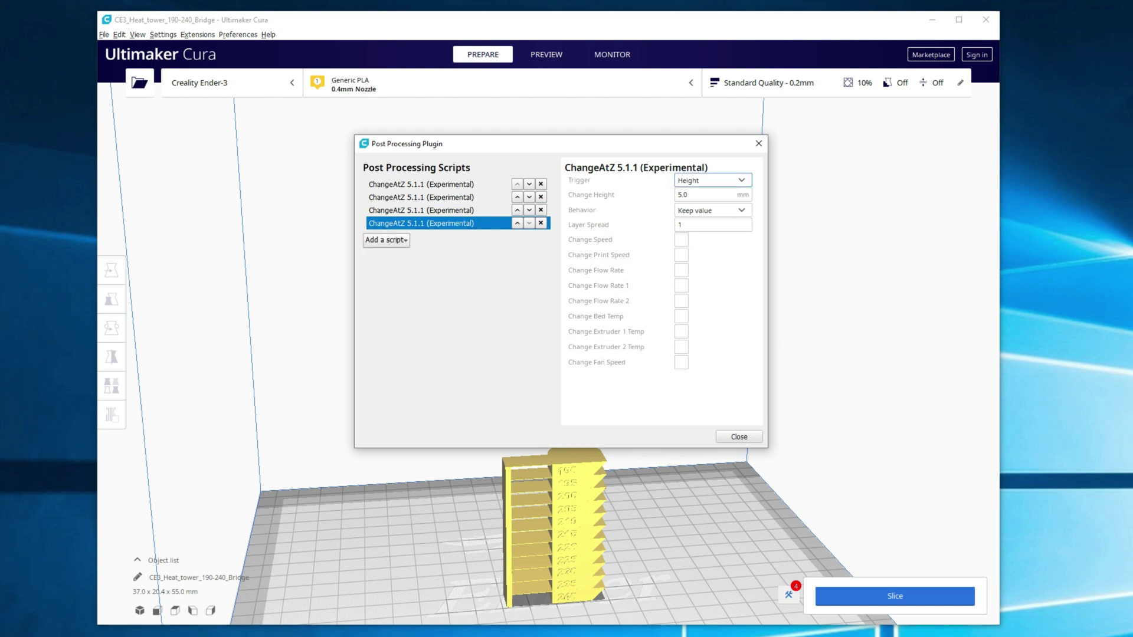
{"action": "double_click", "coordinate": [683, 195]}
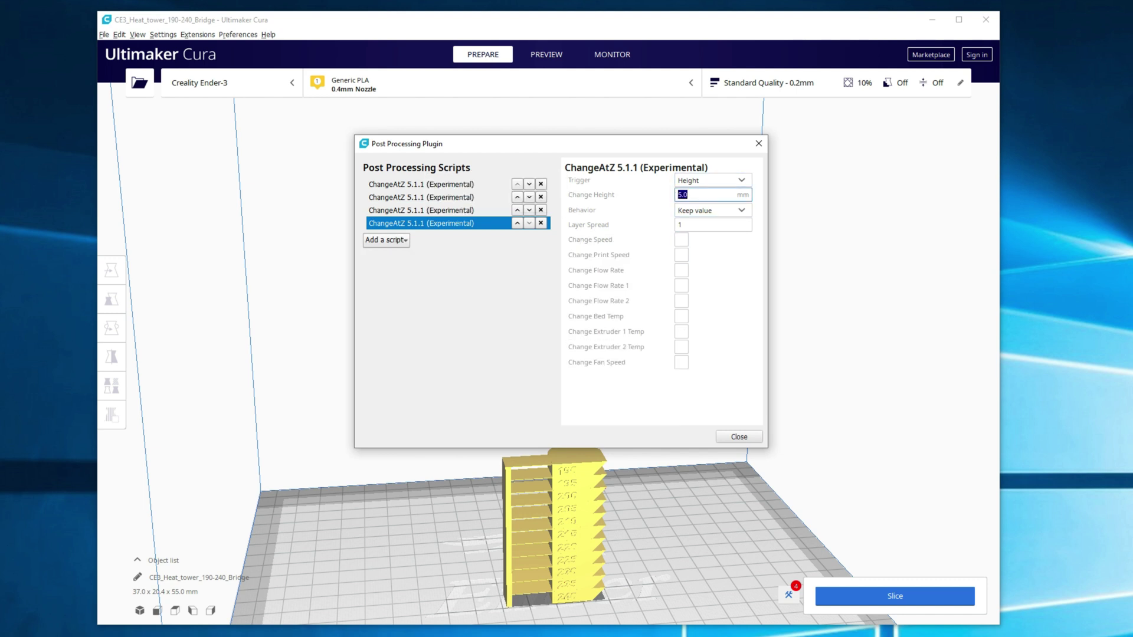
{"action": "type", "text": "20"}
{"action": "left_click", "coordinate": [681, 332]}
{"action": "double_click", "coordinate": [713, 346]}
{"action": "type", "text": "22"}
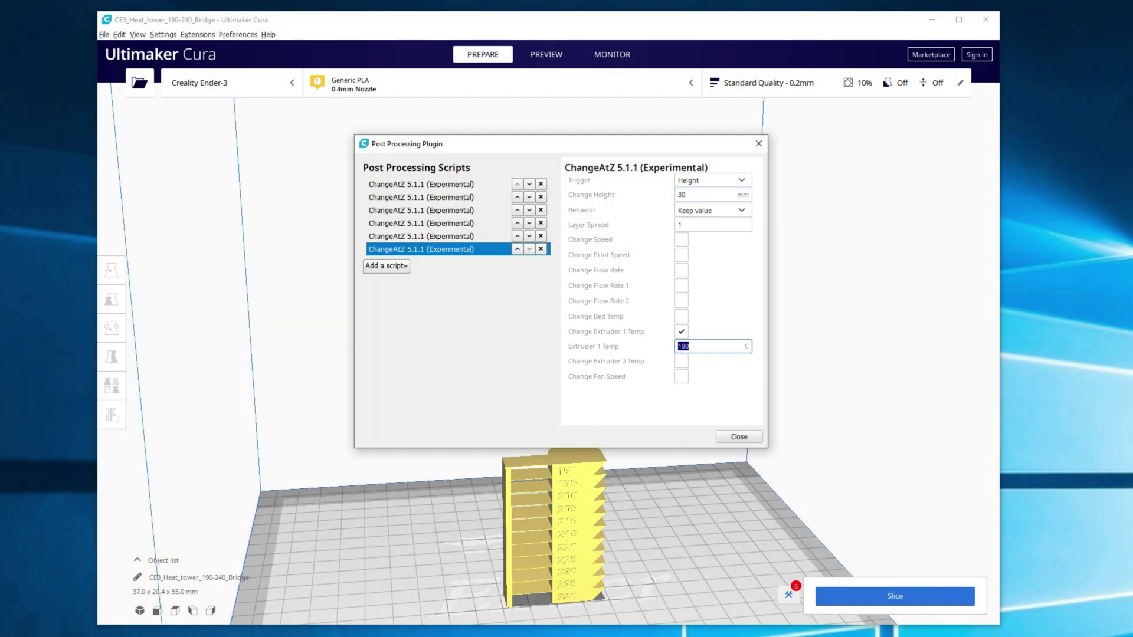
Add another ChangeAtZ script and enter 40 as its value.
{"action": "left_click", "coordinate": [386, 265]}
{"action": "left_click", "coordinate": [443, 293]}
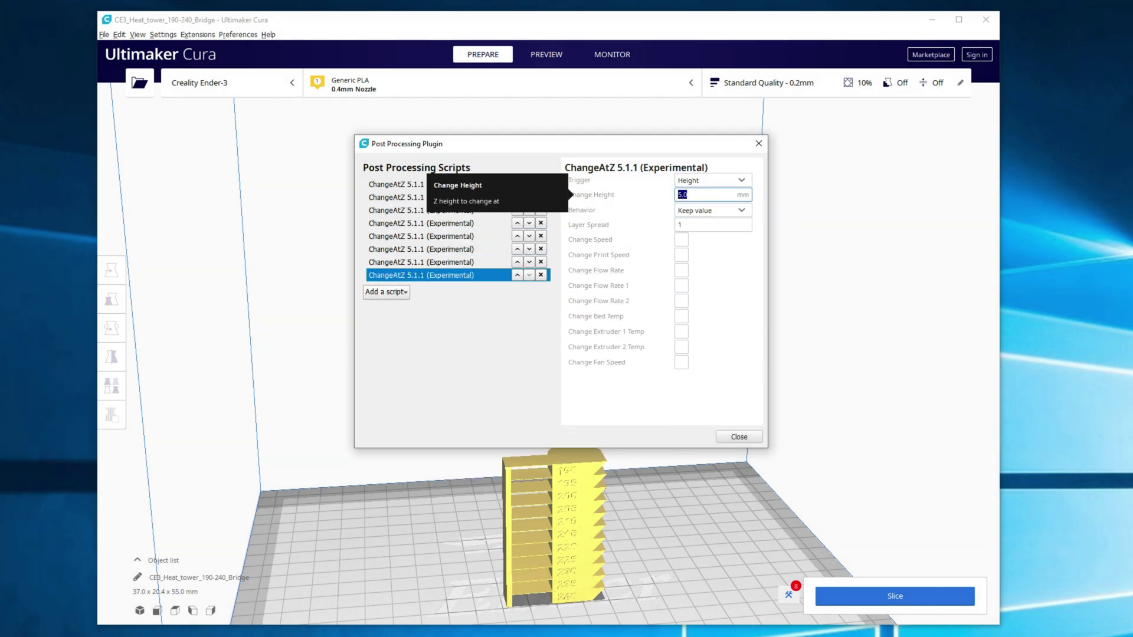
{"action": "type", "text": "40"}
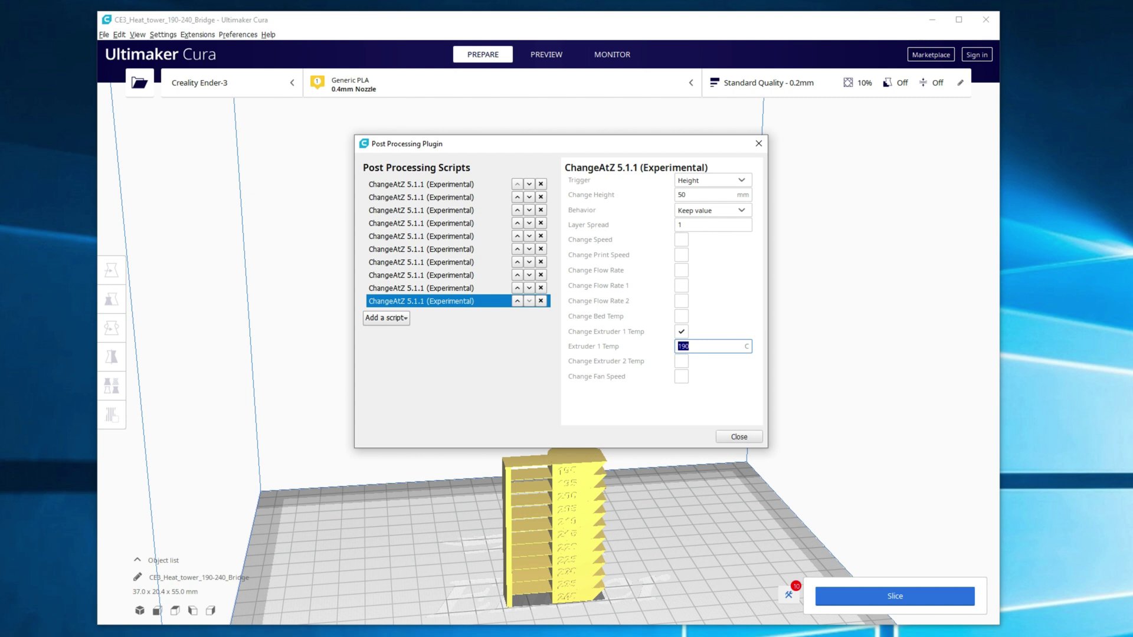
{"action": "left_click", "coordinate": [421, 184]}
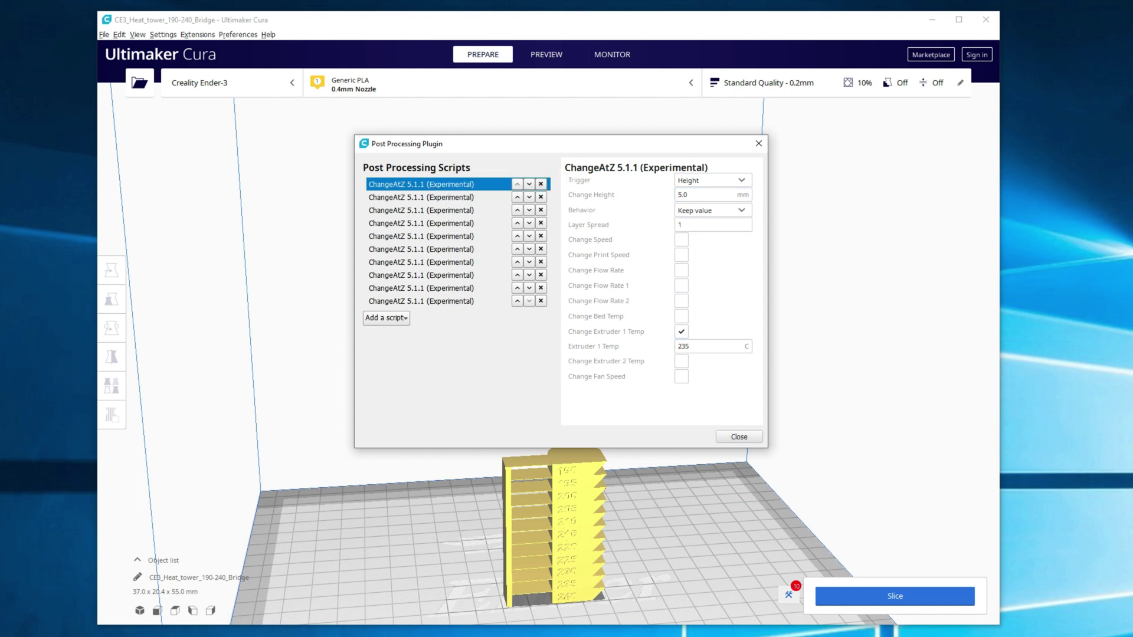
{"action": "left_click", "coordinate": [420, 197]}
{"action": "left_click", "coordinate": [421, 211]}
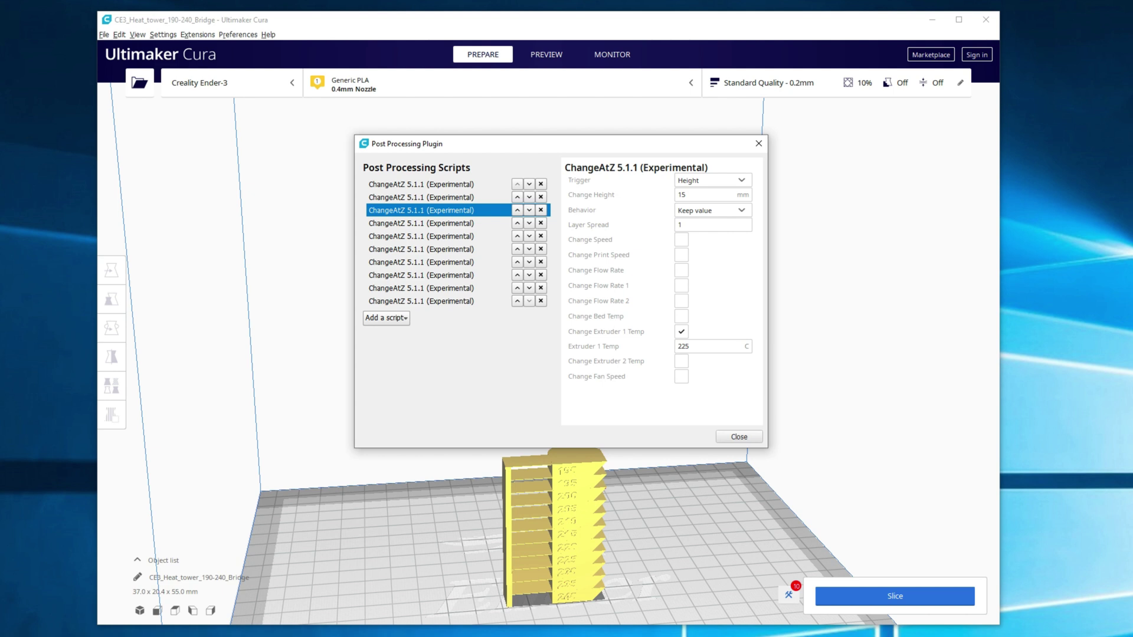
{"action": "left_click", "coordinate": [421, 223]}
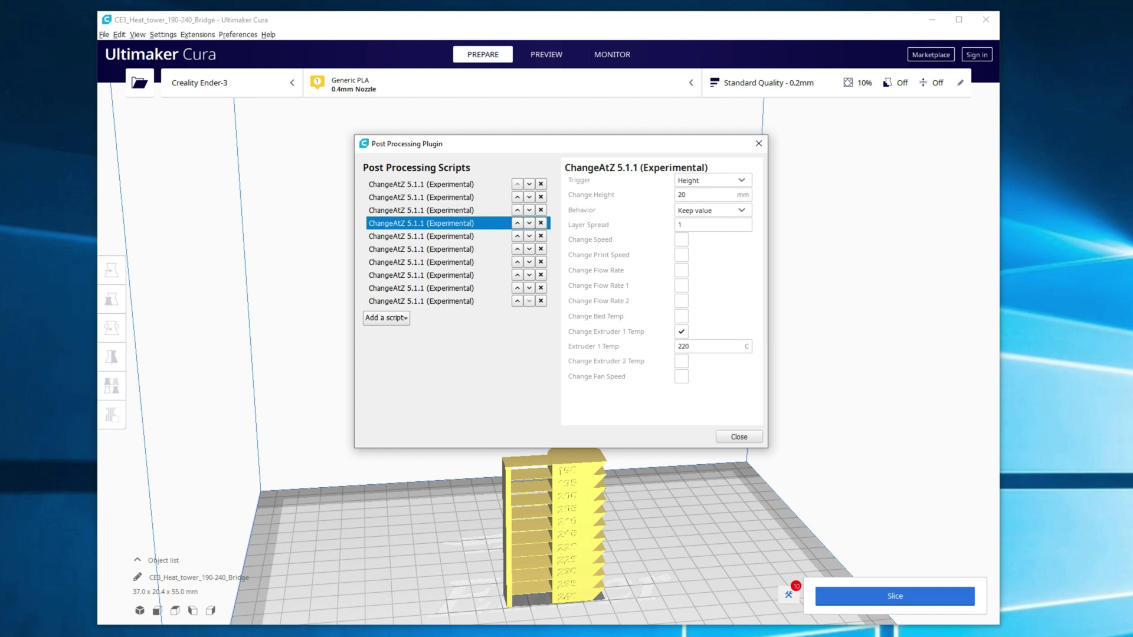
{"action": "left_click", "coordinate": [421, 236]}
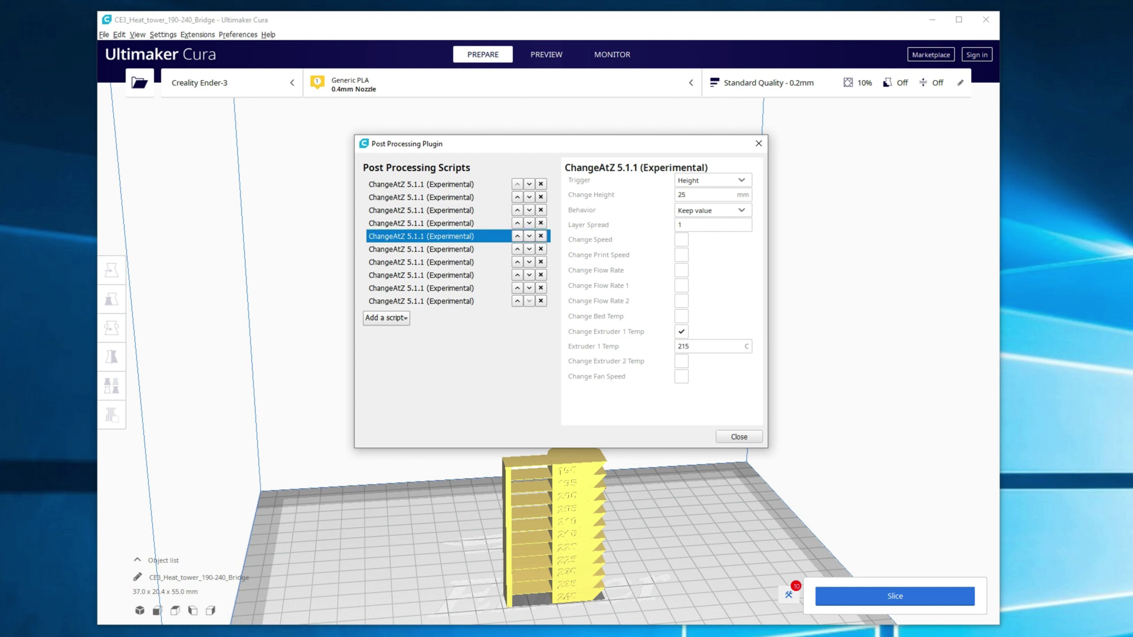
{"action": "left_click", "coordinate": [421, 249]}
{"action": "left_click", "coordinate": [421, 262]}
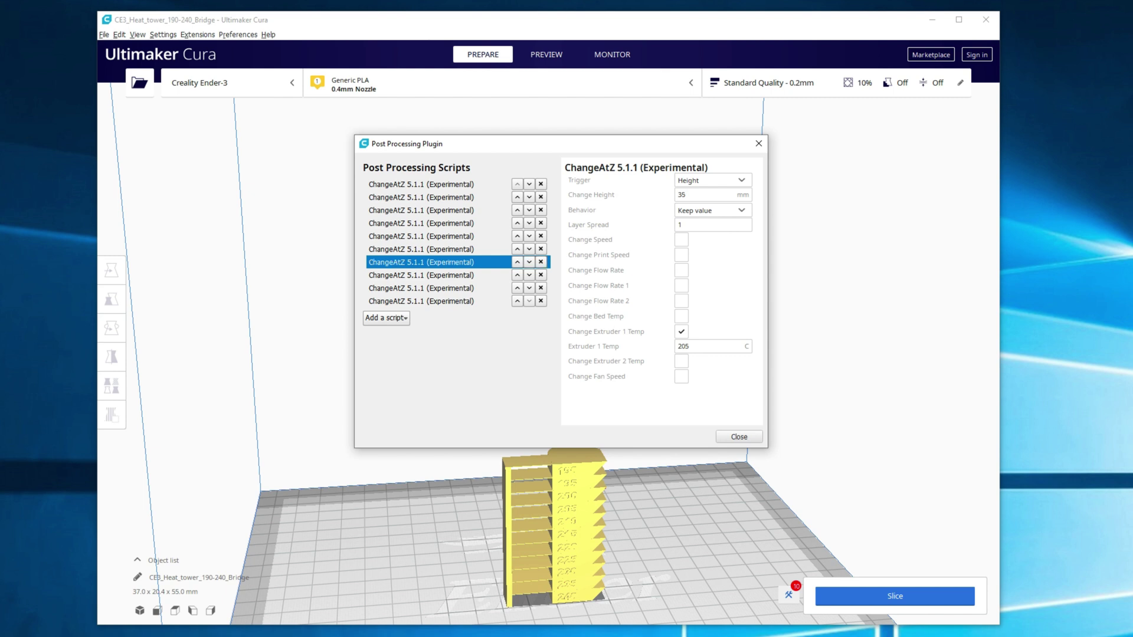
{"action": "left_click", "coordinate": [421, 275]}
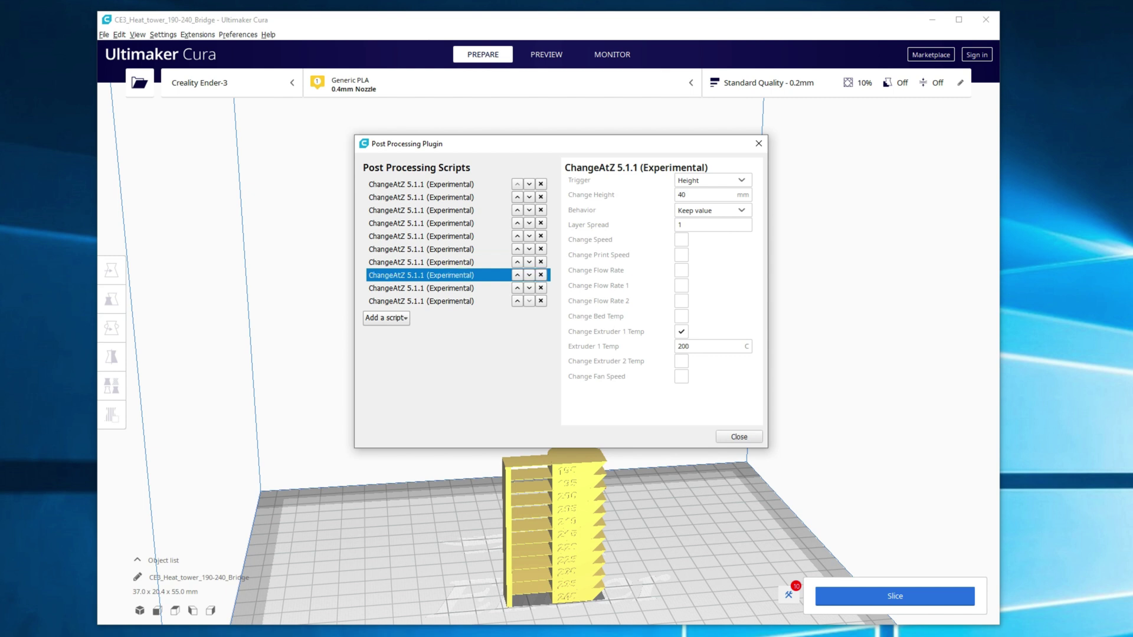
{"action": "left_click", "coordinate": [421, 288]}
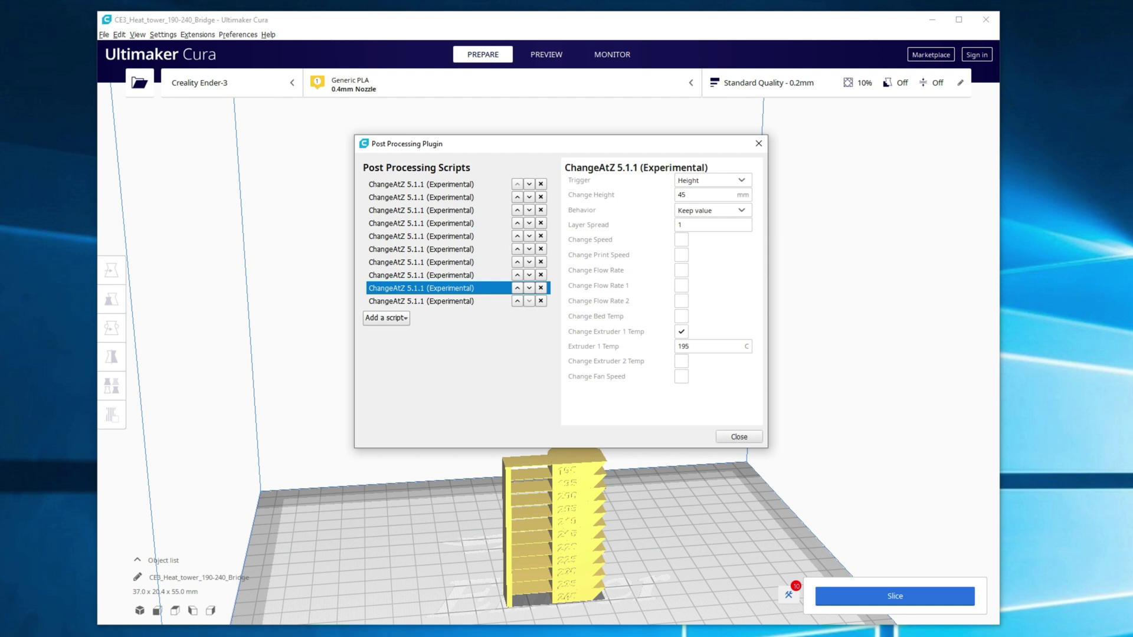
{"action": "left_click", "coordinate": [421, 301]}
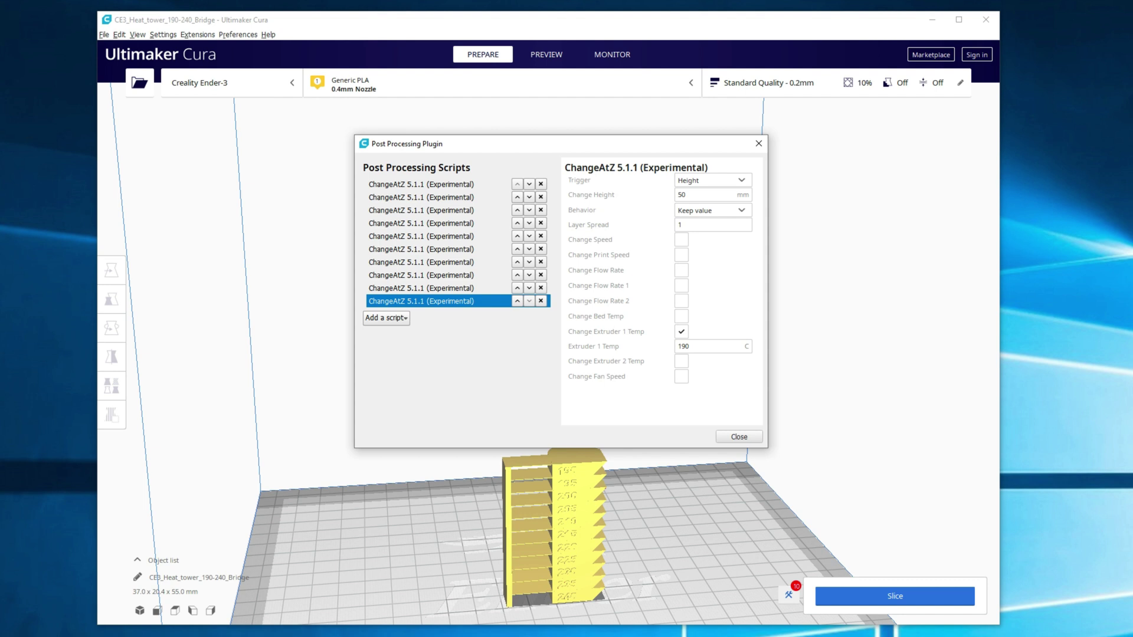
Slice the heat tower and save CE3_Heat_tower_190-240_Bridge.gcode to Removable Drive (F:).
{"action": "key", "text": "Escape"}
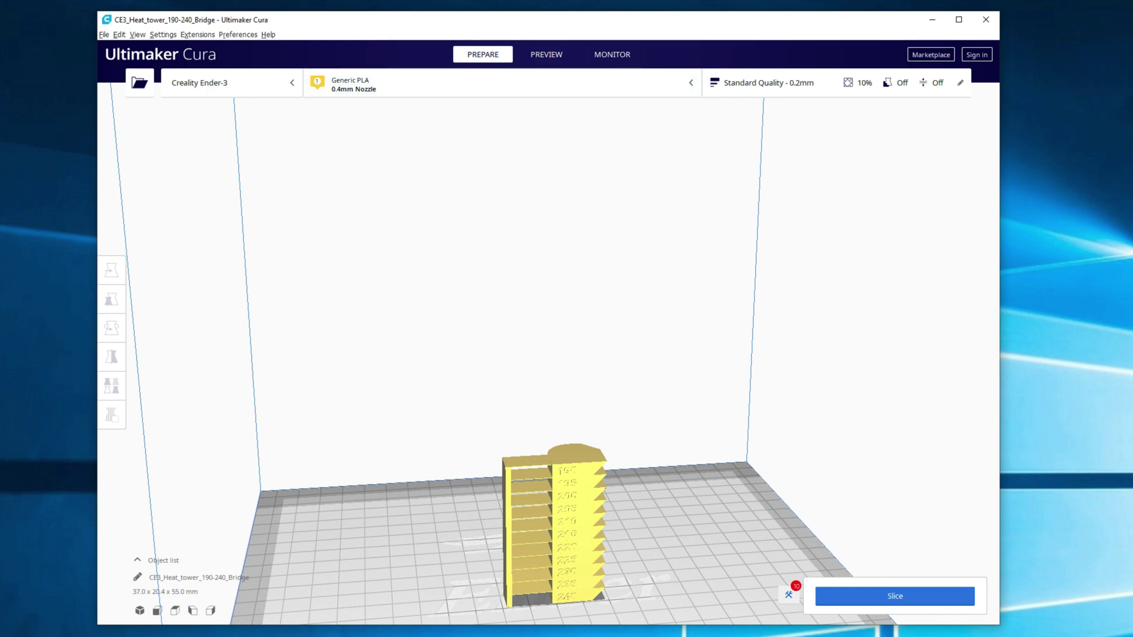
{"action": "key", "text": "ctrl+p"}
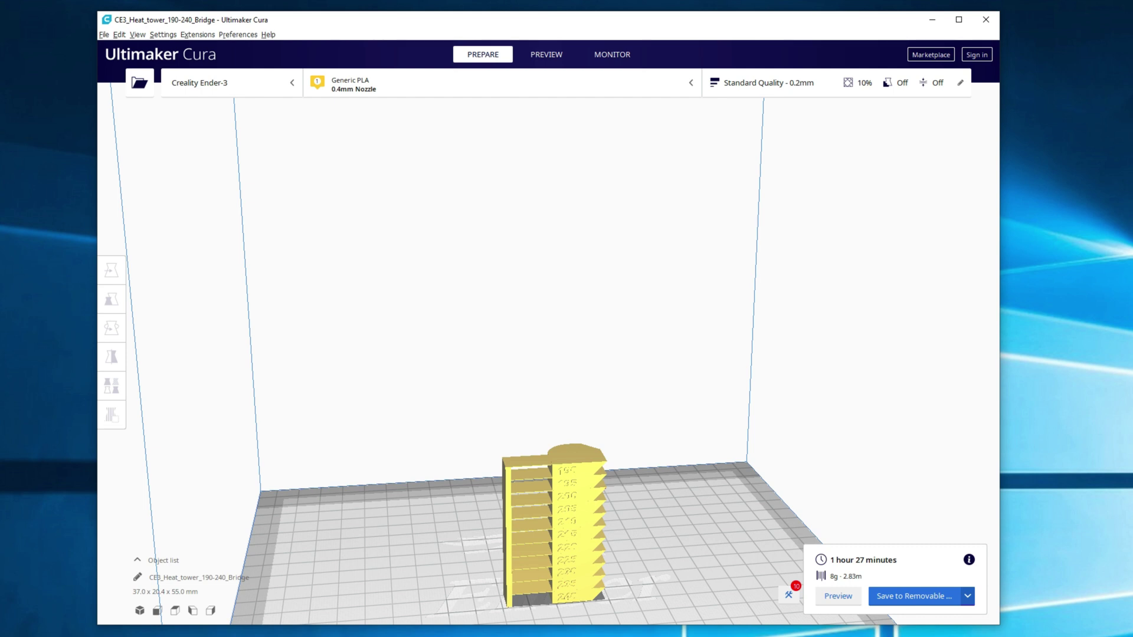
{"action": "left_click", "coordinate": [910, 596]}
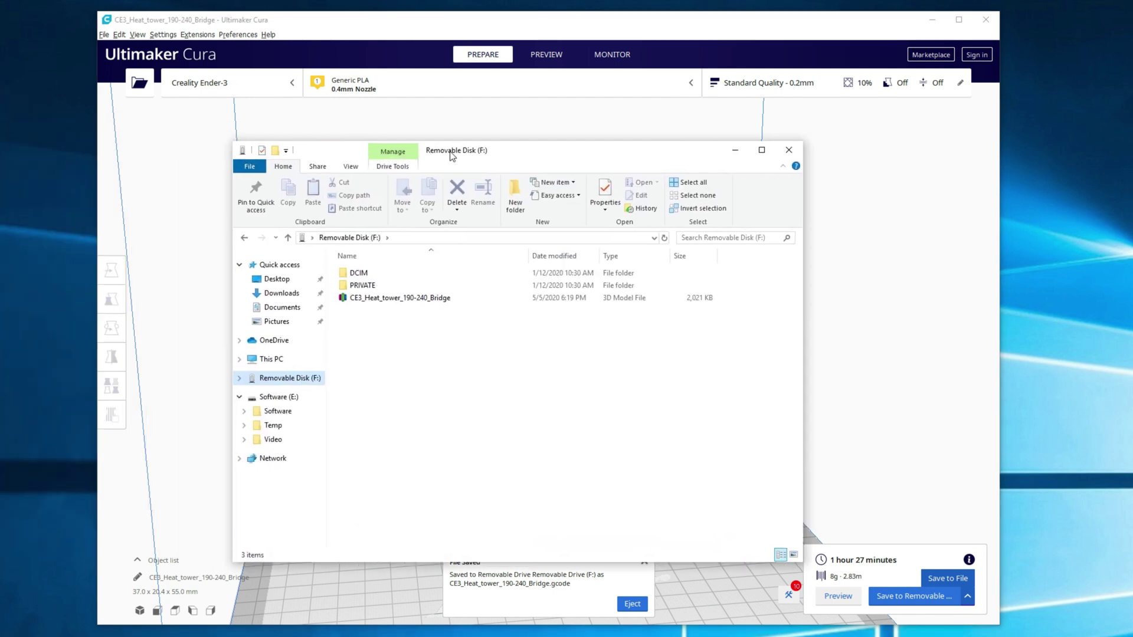
Open CE3_Heat_tower_190-240_Bridge.gcode with Edit with Notepad++ and position the window over Cura.
{"action": "right_click", "coordinate": [472, 303]}
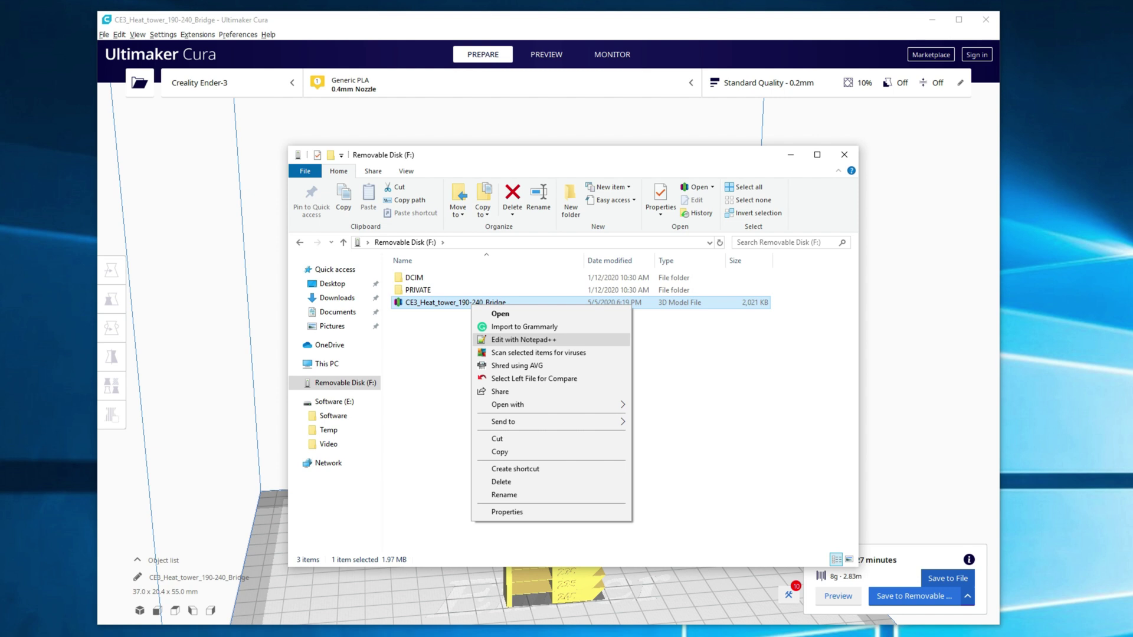
{"action": "left_click", "coordinate": [522, 340]}
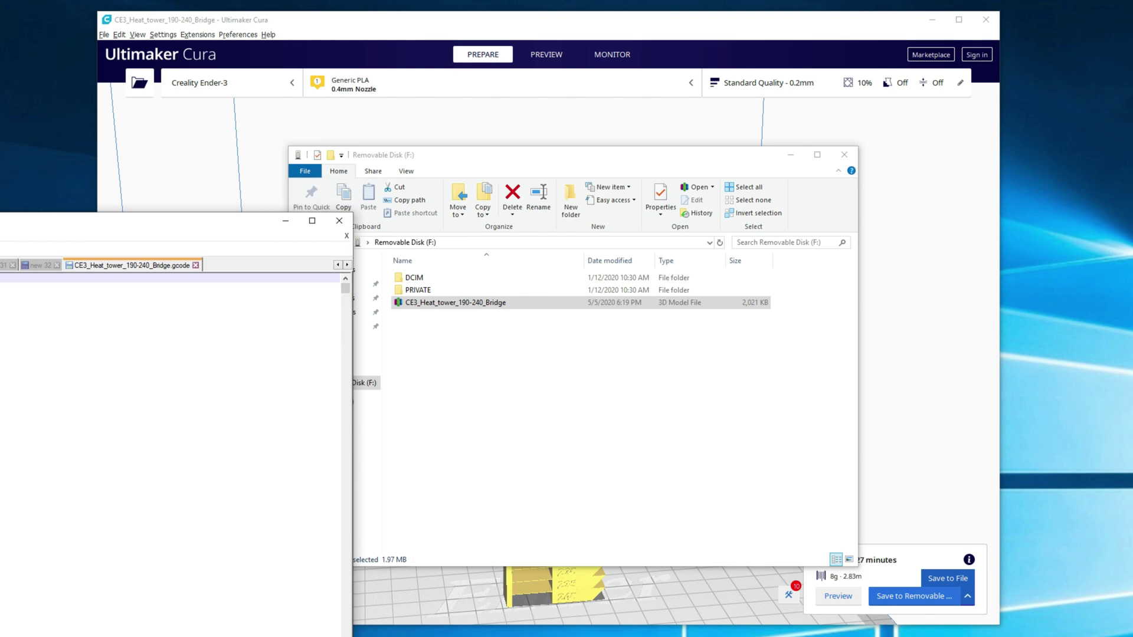
{"action": "left_click_drag", "start_coordinate": [579, 15], "coordinate": [747, 47]}
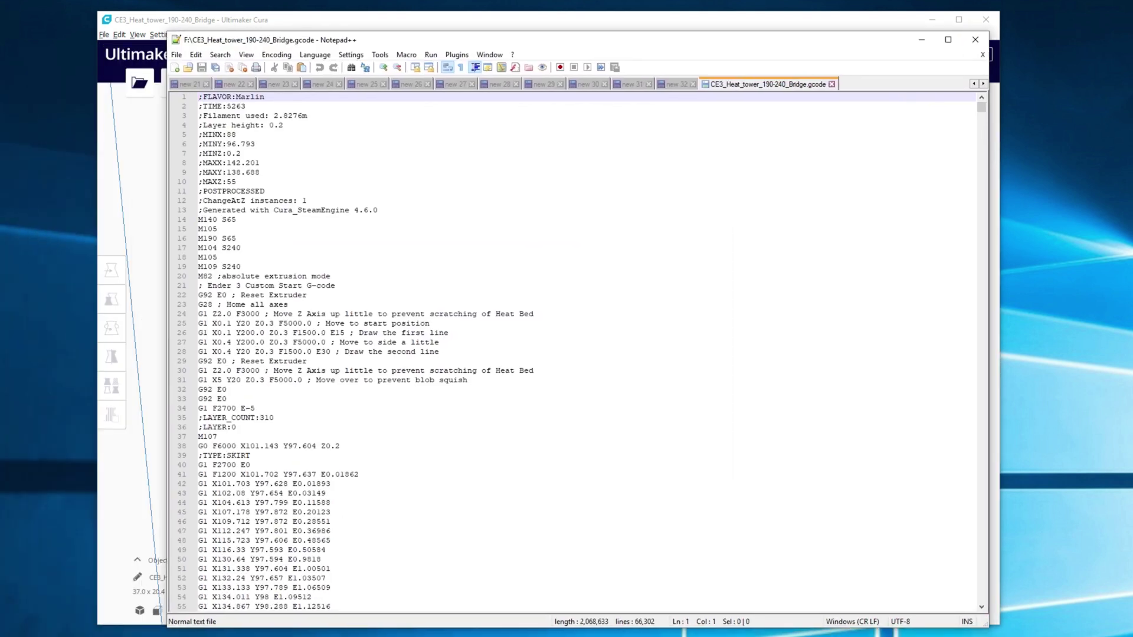
Search the G-code for M104, landing on the first S240 temperature command.
{"action": "left_click", "coordinate": [255, 144]}
{"action": "key", "text": "ctrl+shift+Left"}
{"action": "key", "text": "ctrl+f"}
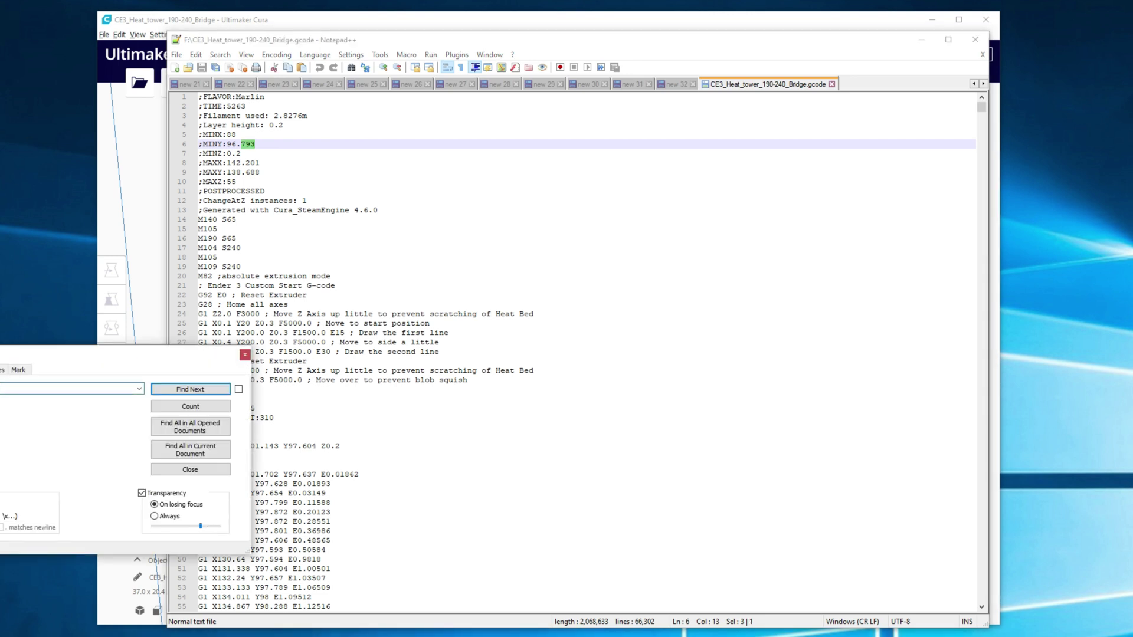
{"action": "type", "text": "M104"}
{"action": "key", "text": "Return"}
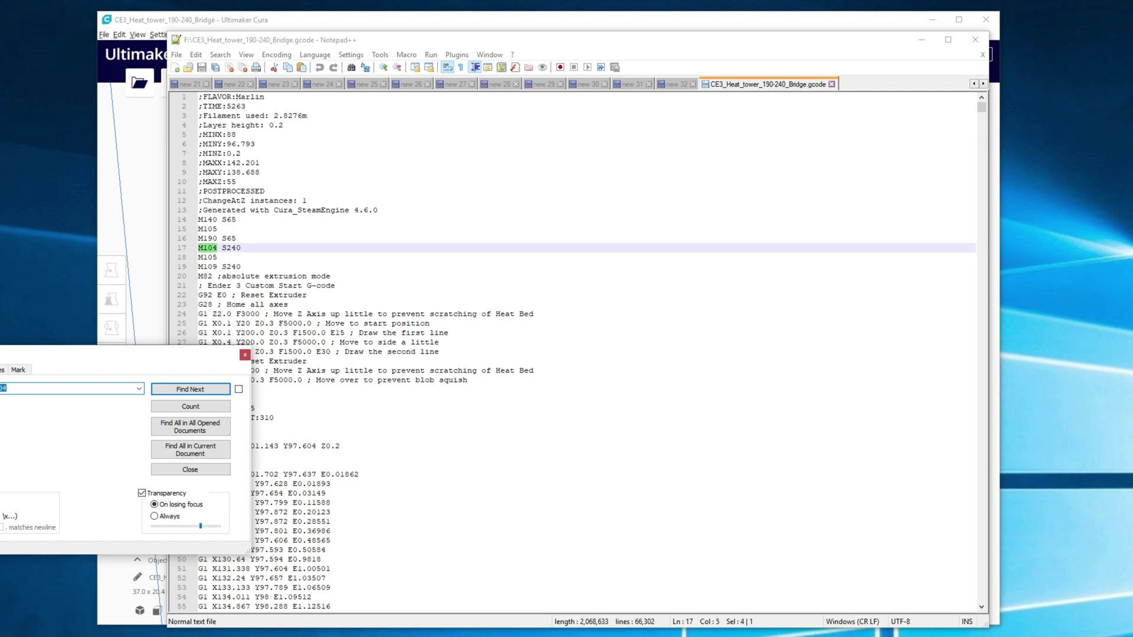
{"action": "left_click_drag", "start_coordinate": [147, 354], "coordinate": [757, 378]}
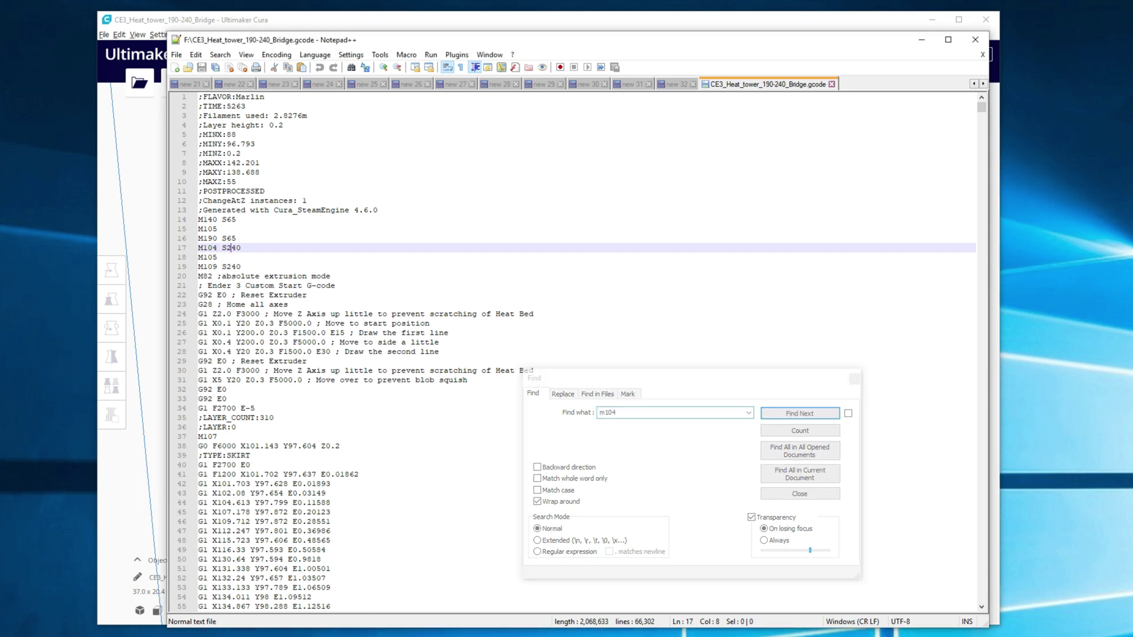
Step through the M104 commands from S240 down to S195 at 45 mm, then close Find.
{"action": "double_click", "coordinate": [231, 248]}
{"action": "left_click", "coordinate": [799, 413]}
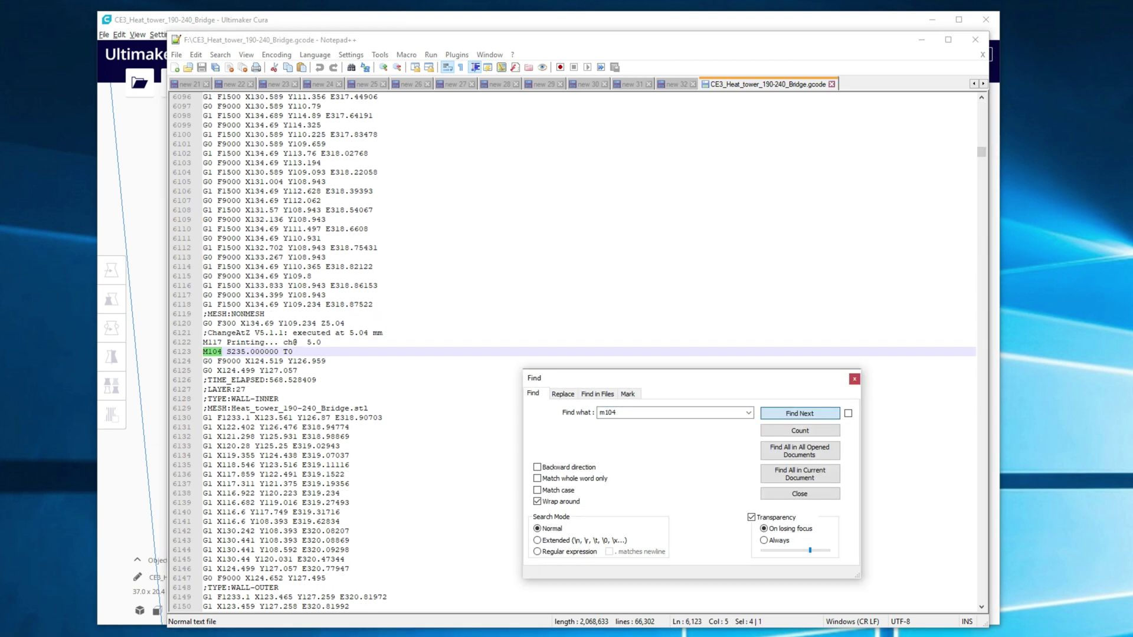
{"action": "left_click", "coordinate": [241, 351]}
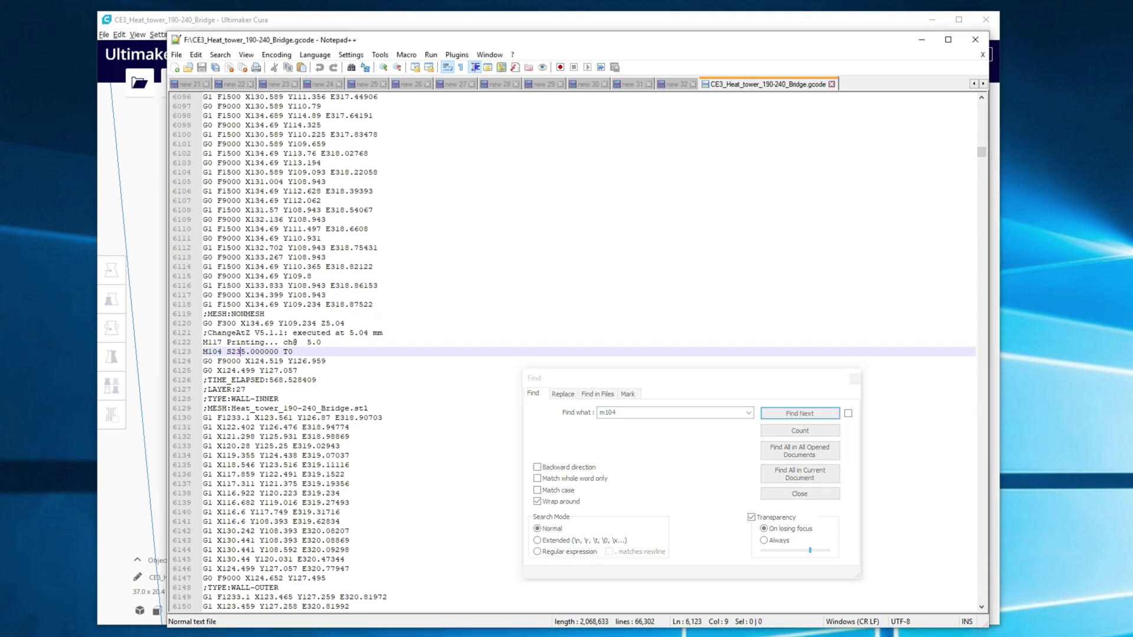
{"action": "left_click", "coordinate": [800, 413]}
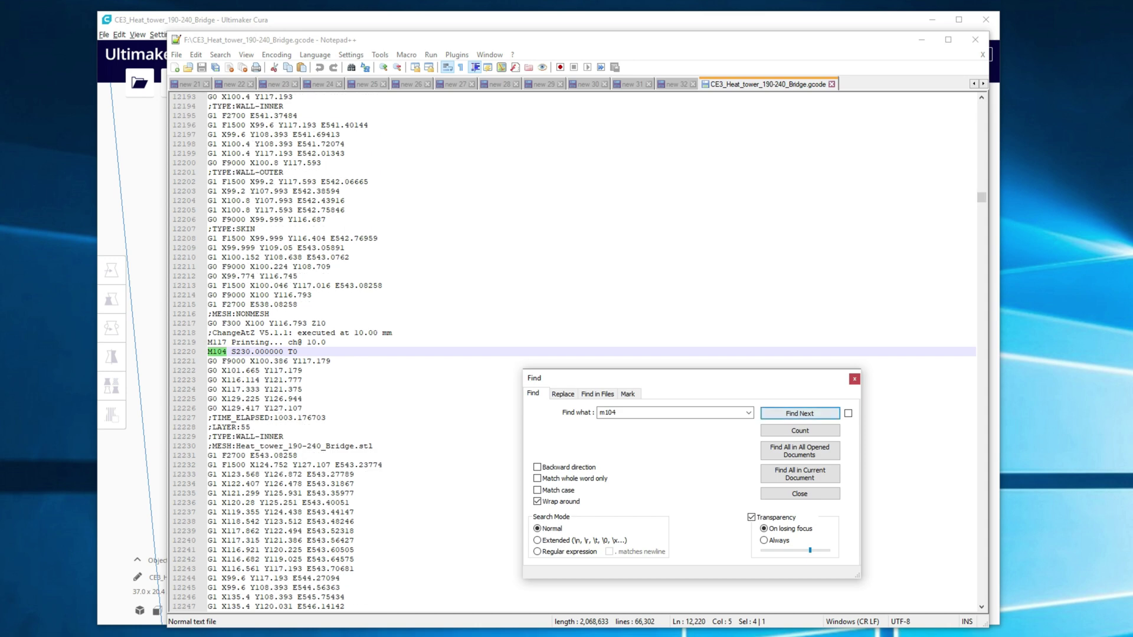
{"action": "left_click", "coordinate": [799, 413]}
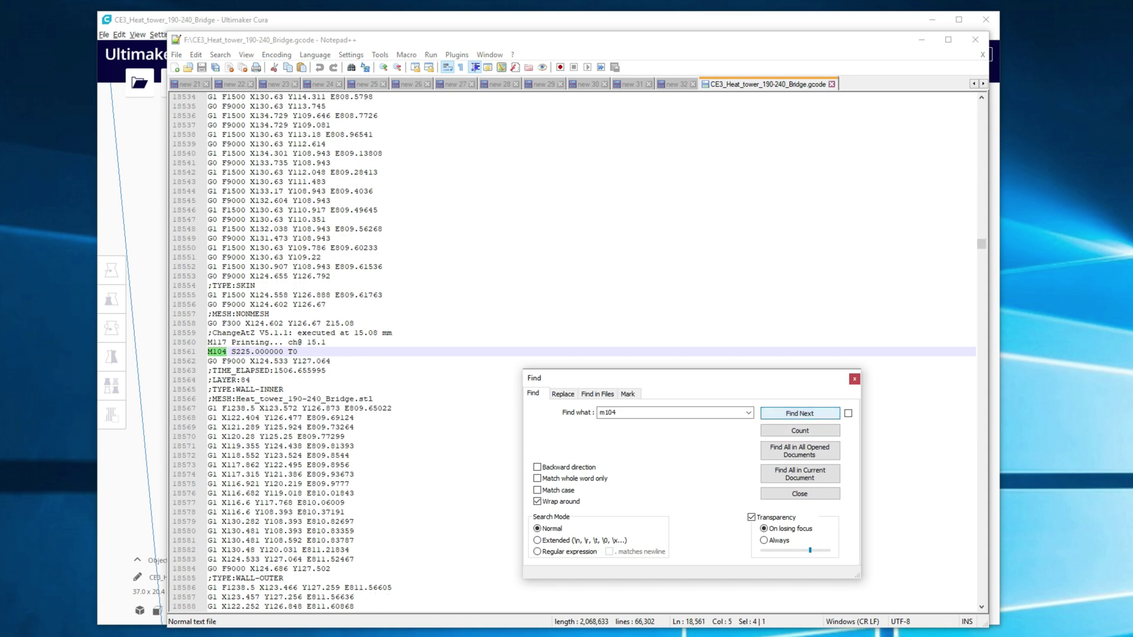
{"action": "left_click", "coordinate": [800, 413]}
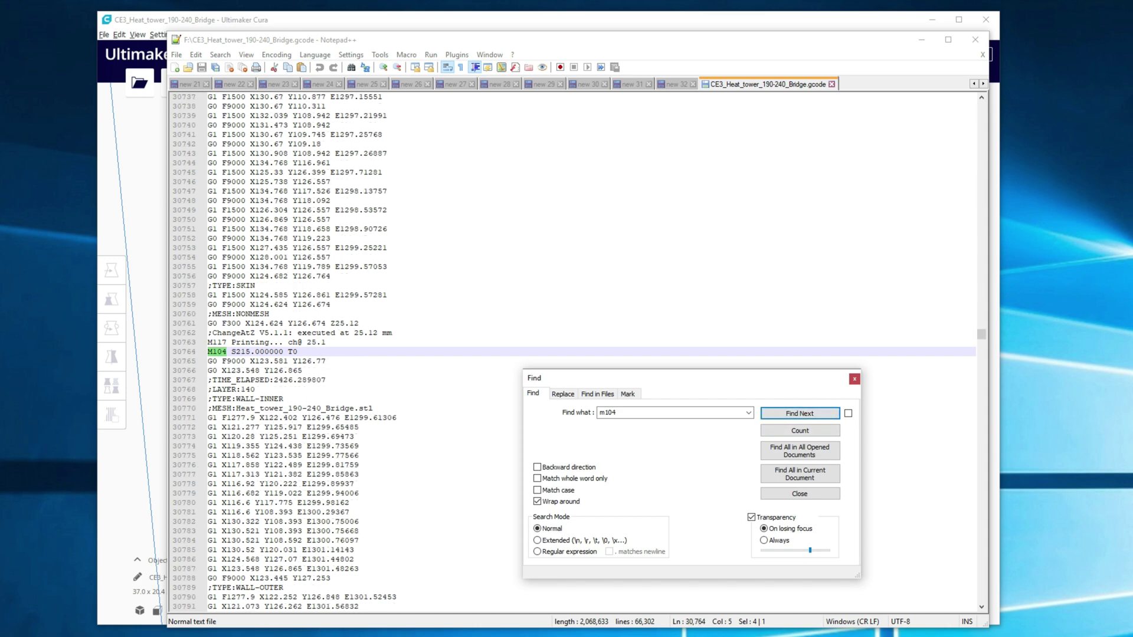
{"action": "left_click", "coordinate": [799, 413]}
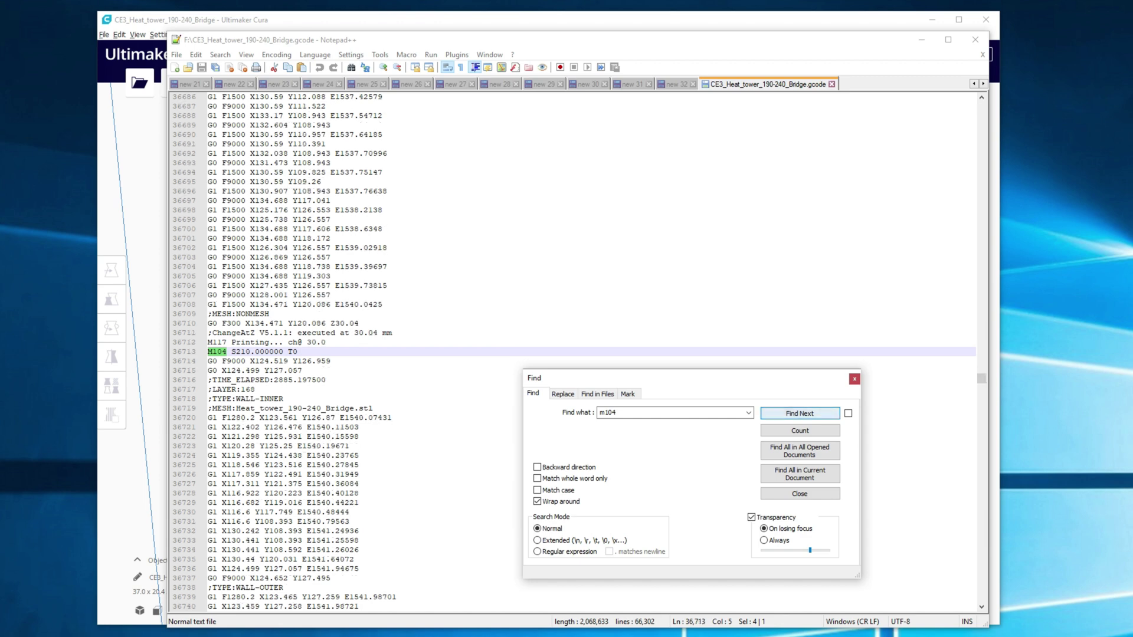
{"action": "left_click", "coordinate": [800, 413]}
{"action": "left_click", "coordinate": [800, 413]}
{"action": "left_click", "coordinate": [800, 413]}
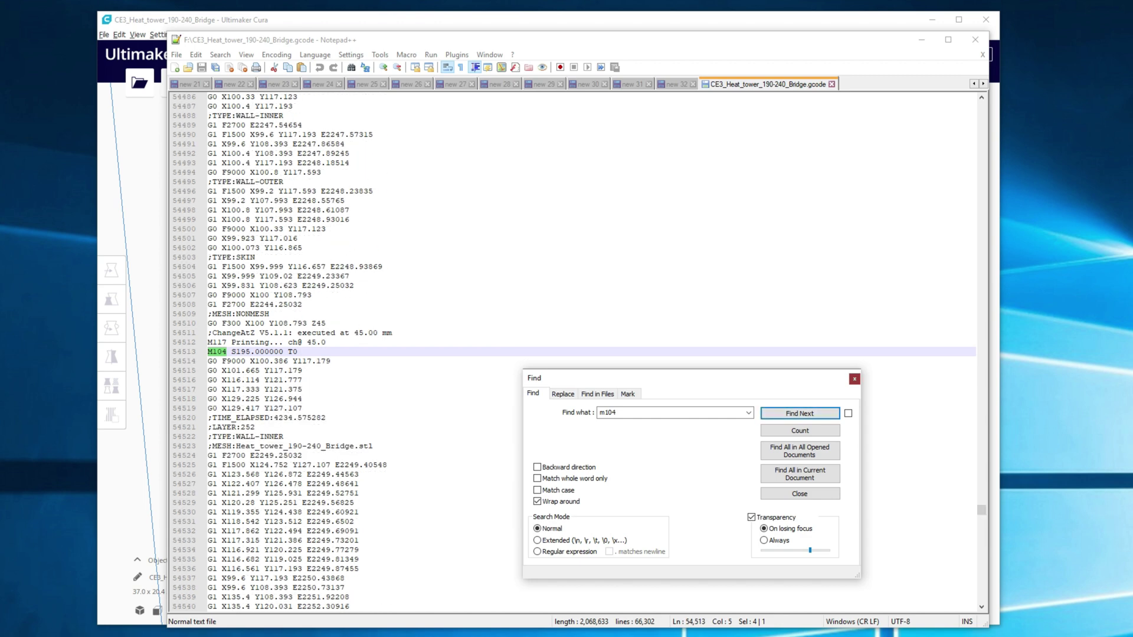
{"action": "left_click", "coordinate": [855, 378]}
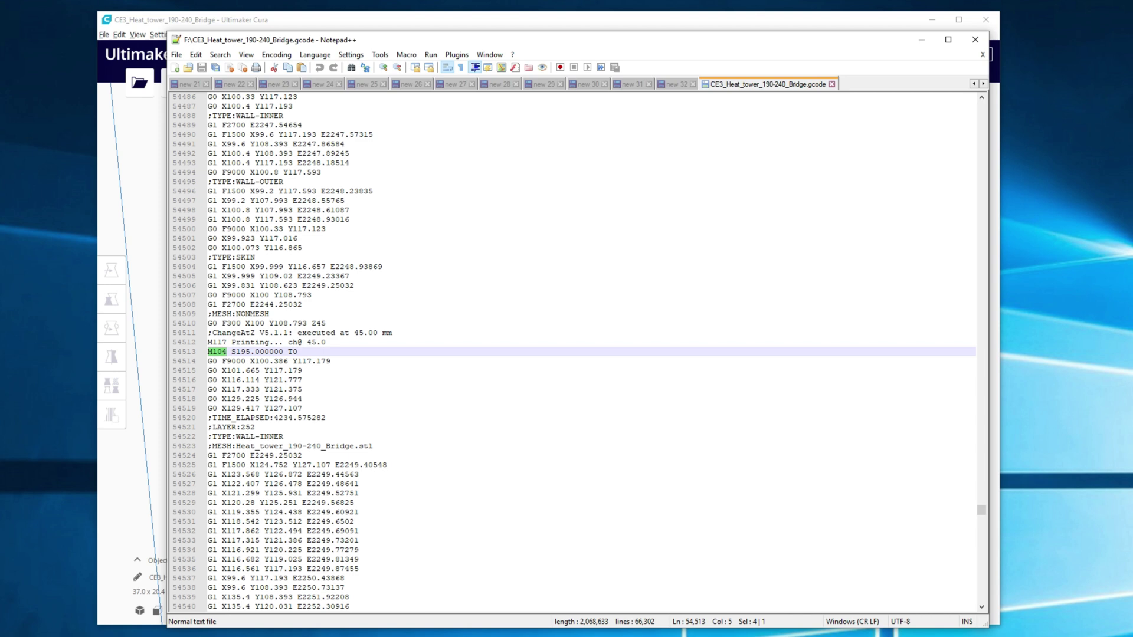
Move Notepad++ aside and bring File Explorer showing Removable Disk (F:) to the front.
{"action": "left_click_drag", "start_coordinate": [768, 39], "coordinate": [0, 265]}
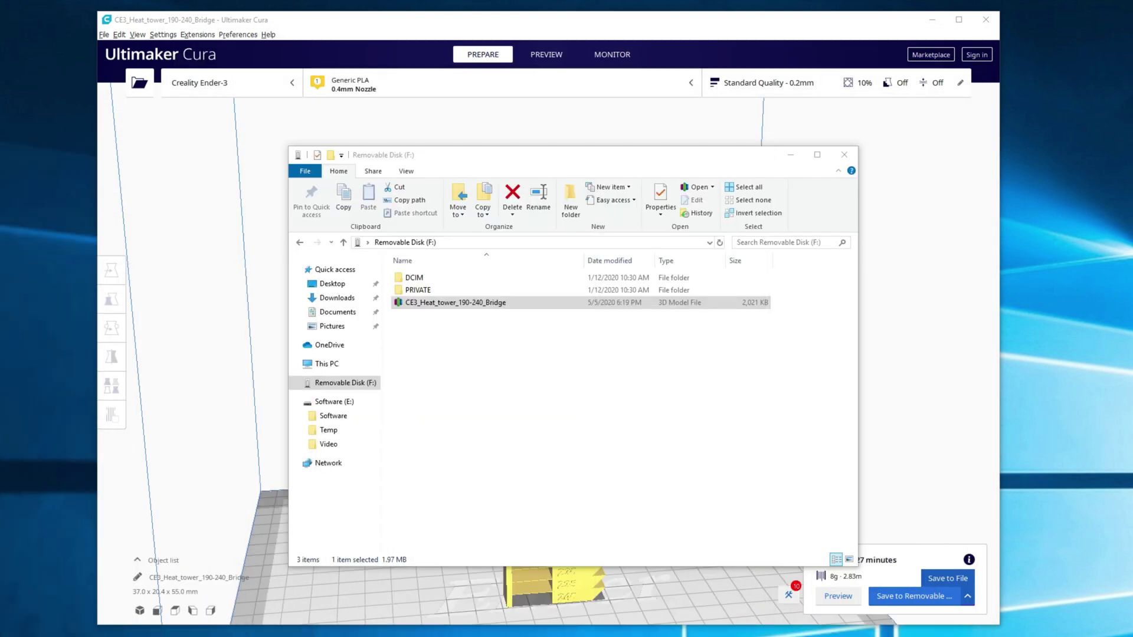
{"action": "left_click_drag", "start_coordinate": [590, 155], "coordinate": [594, 162]}
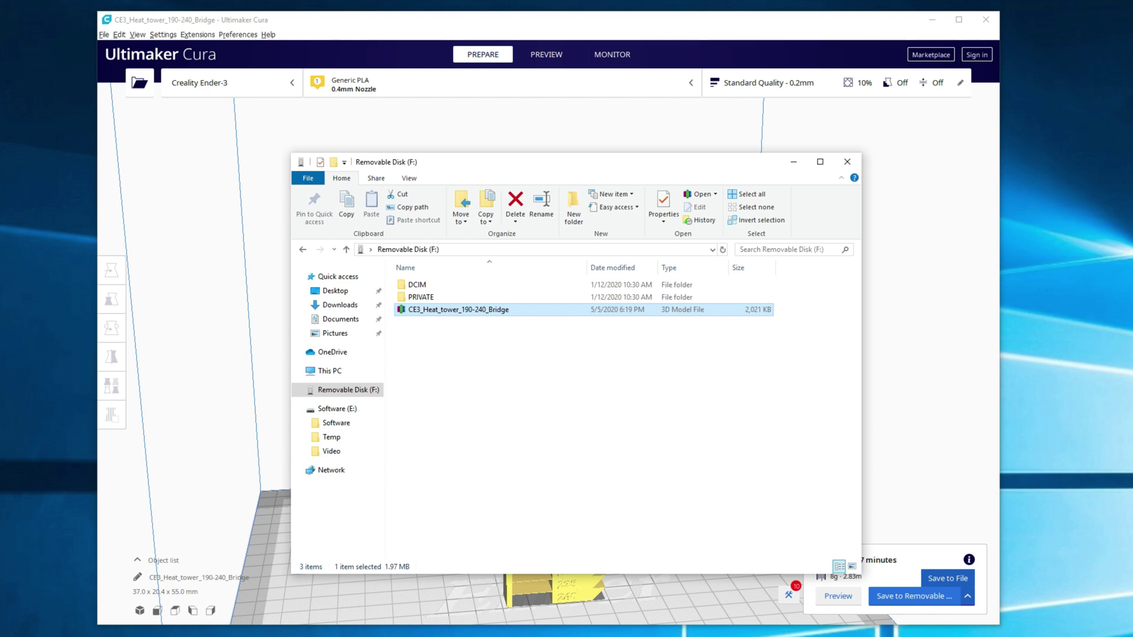